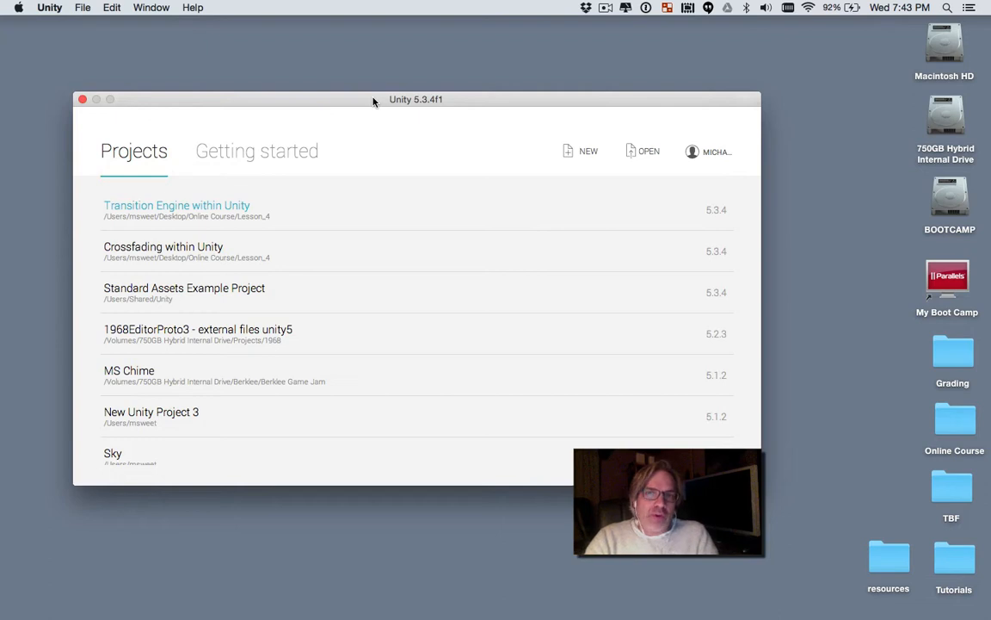
Step: Create a new 3D project named Music Duck Example on the Desktop
left_click(580, 155)
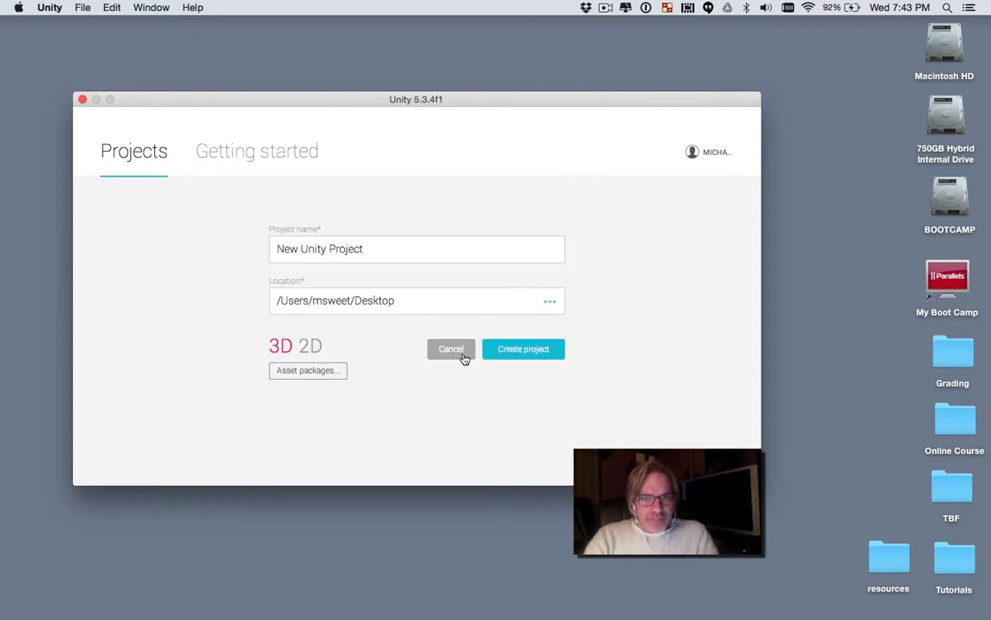
left_click_drag(365, 249, 259, 249)
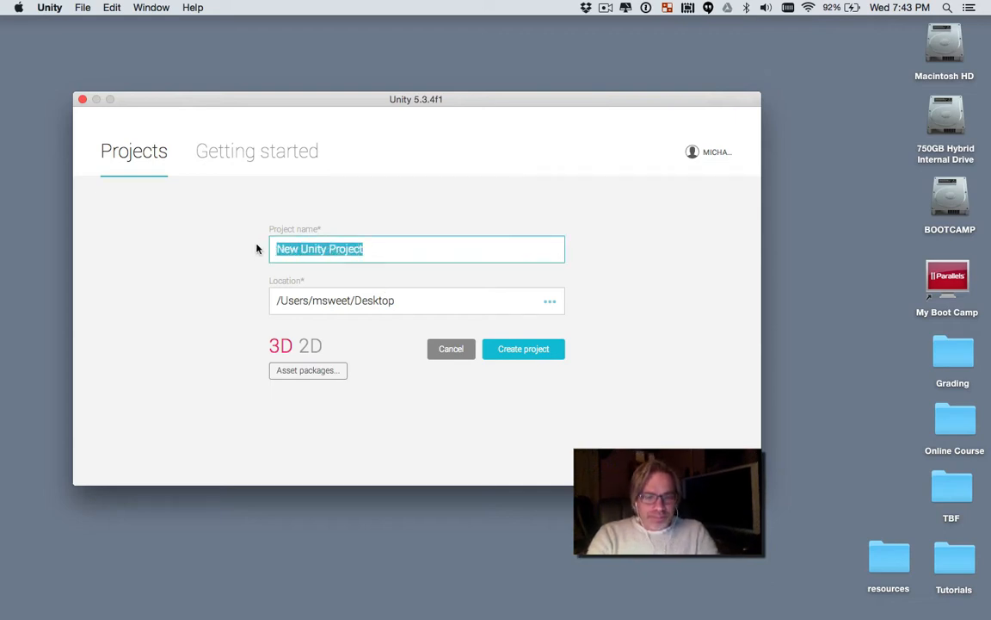
type("Music")
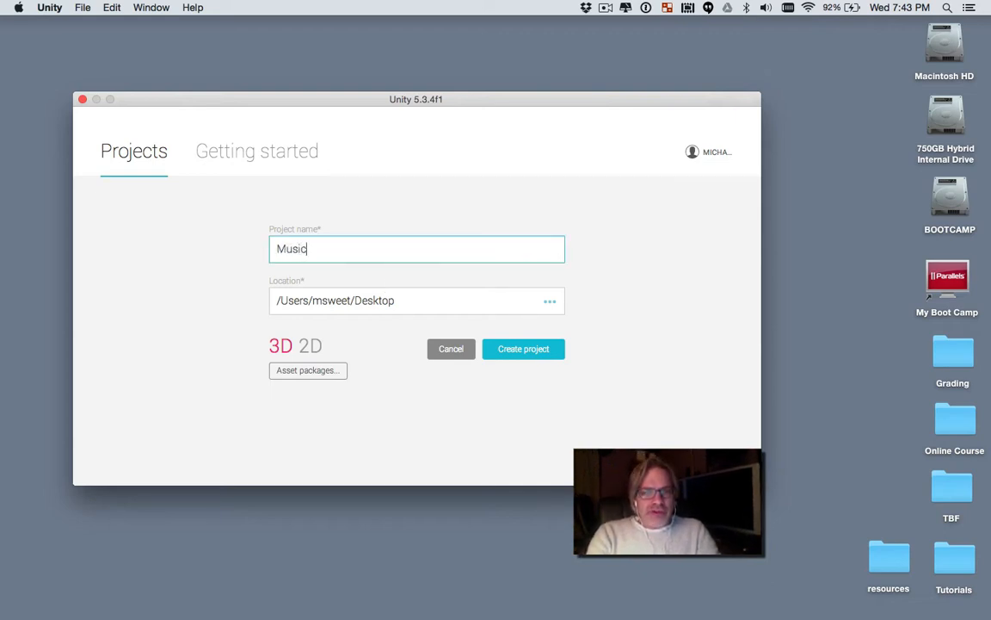
type(" Duck E")
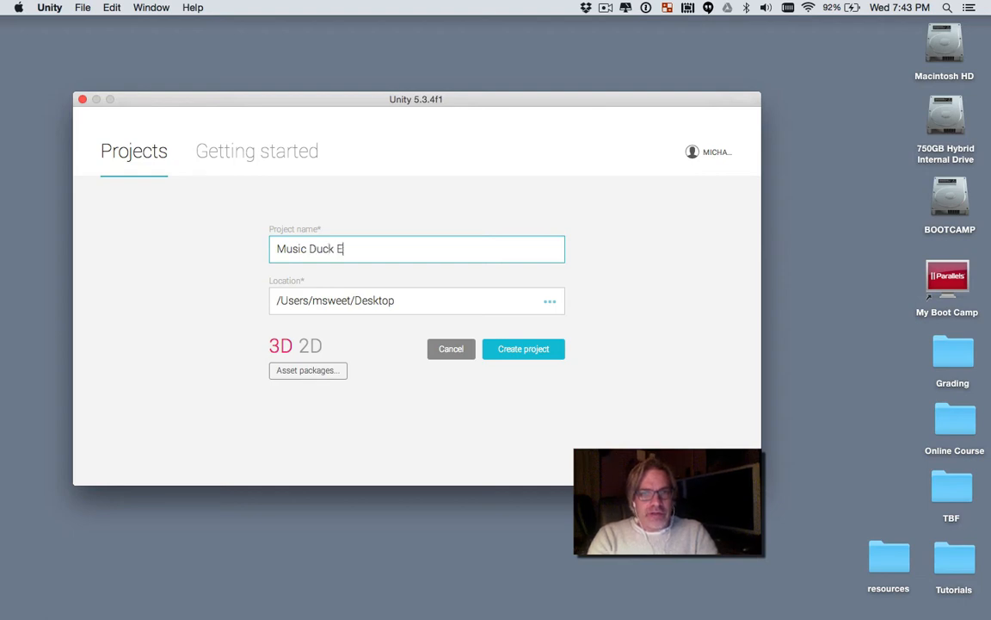
type("xamples")
key("BackSpace")
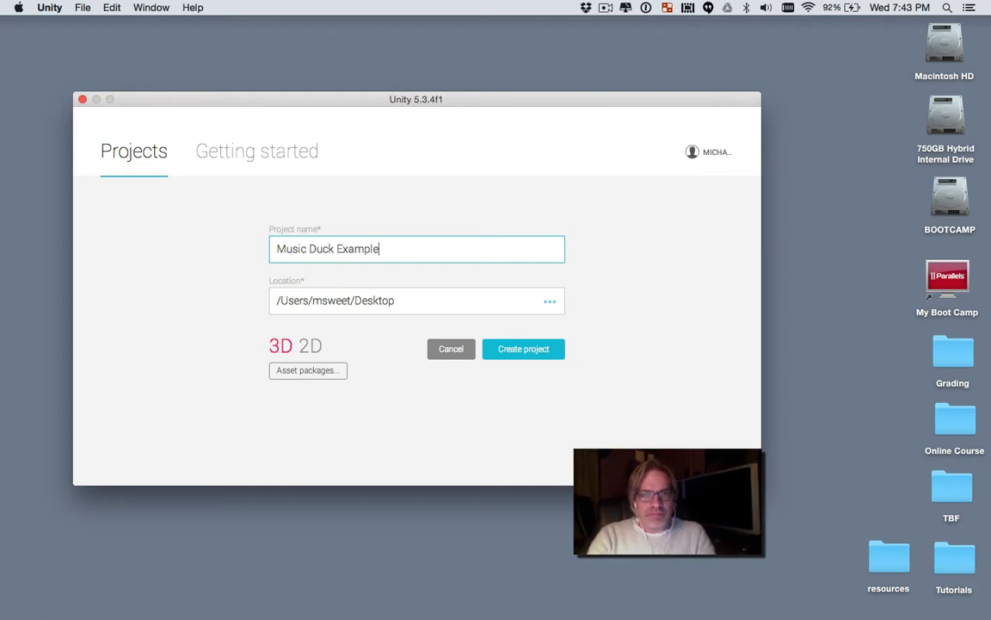
left_click(523, 347)
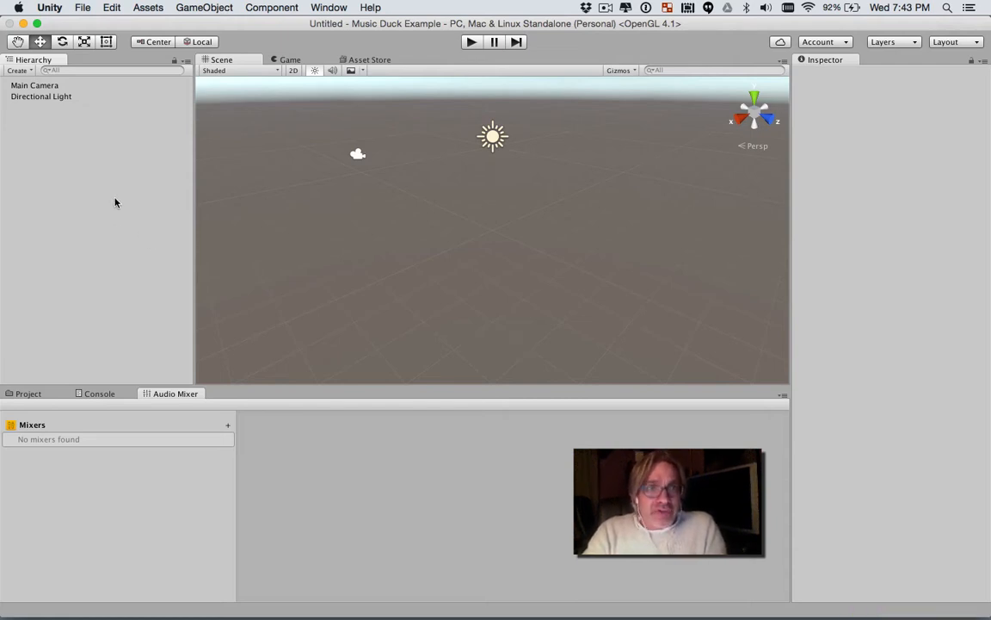
Step: Add a 3D plane to the scene and set its X and Z scale to 5
left_click(205, 8)
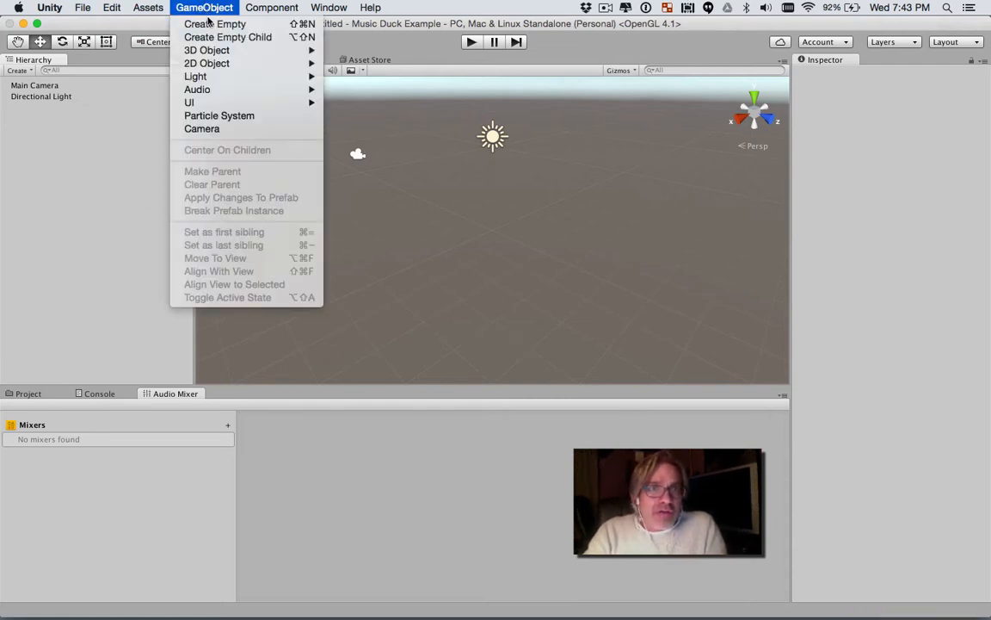
mouse_move(206, 50)
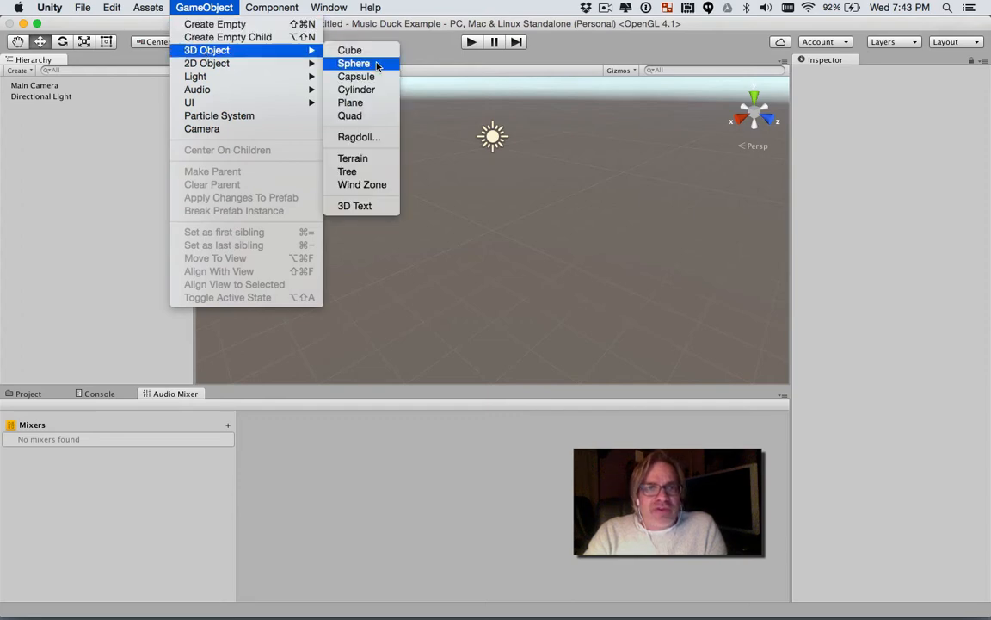
left_click(354, 101)
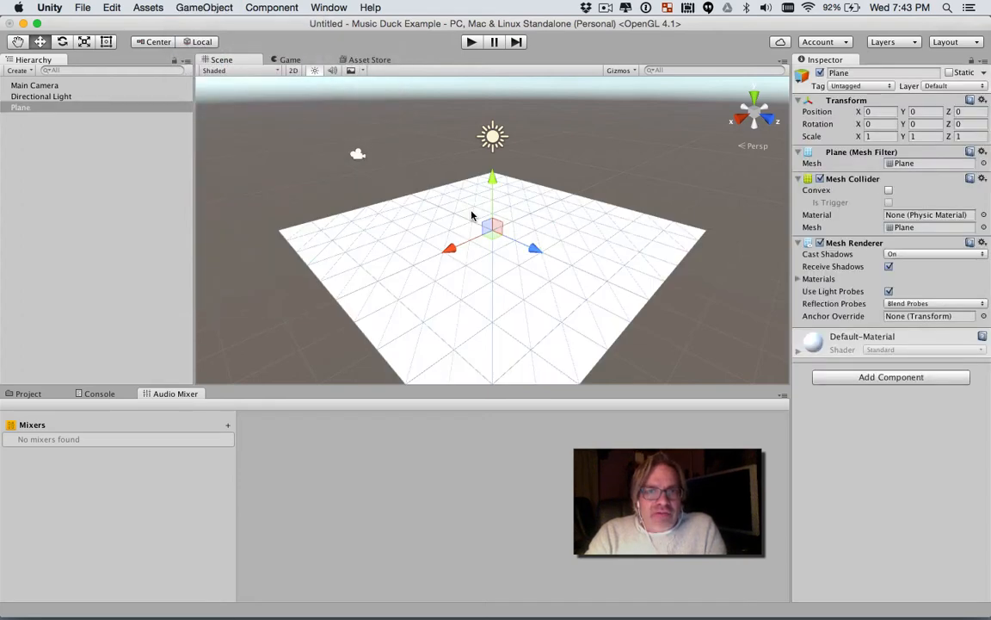
left_click(886, 137)
type("5")
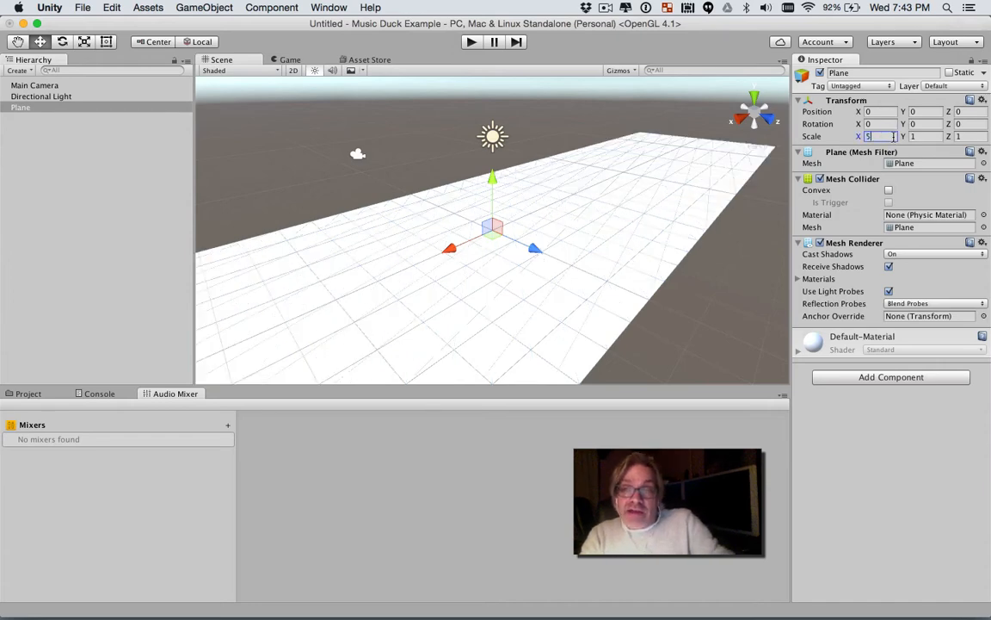
left_click(959, 136)
type("5")
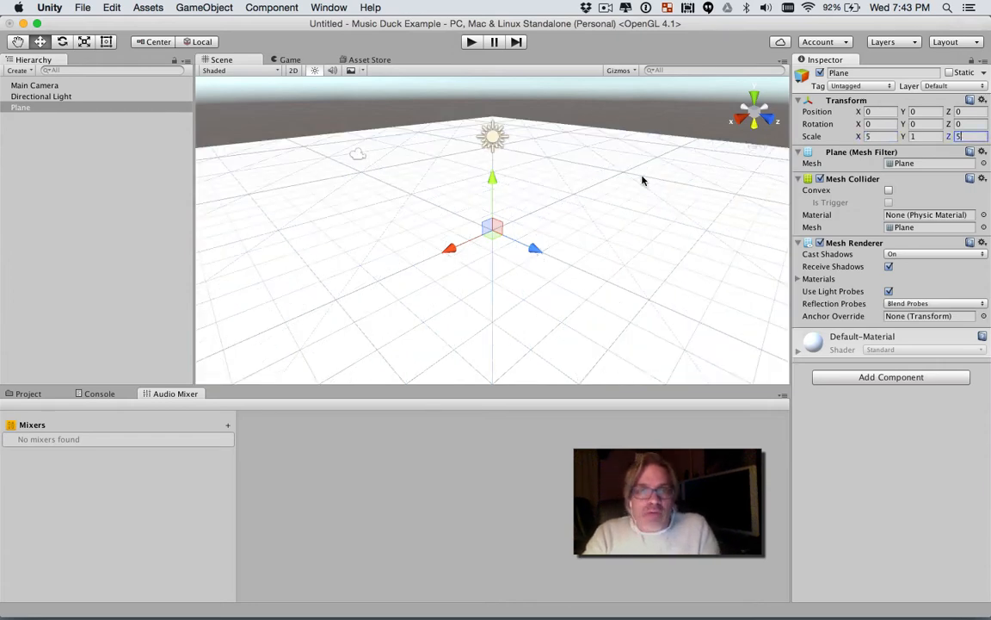
left_click(114, 150)
Step: Import the complete Characters standard asset package into the project
left_click(204, 7)
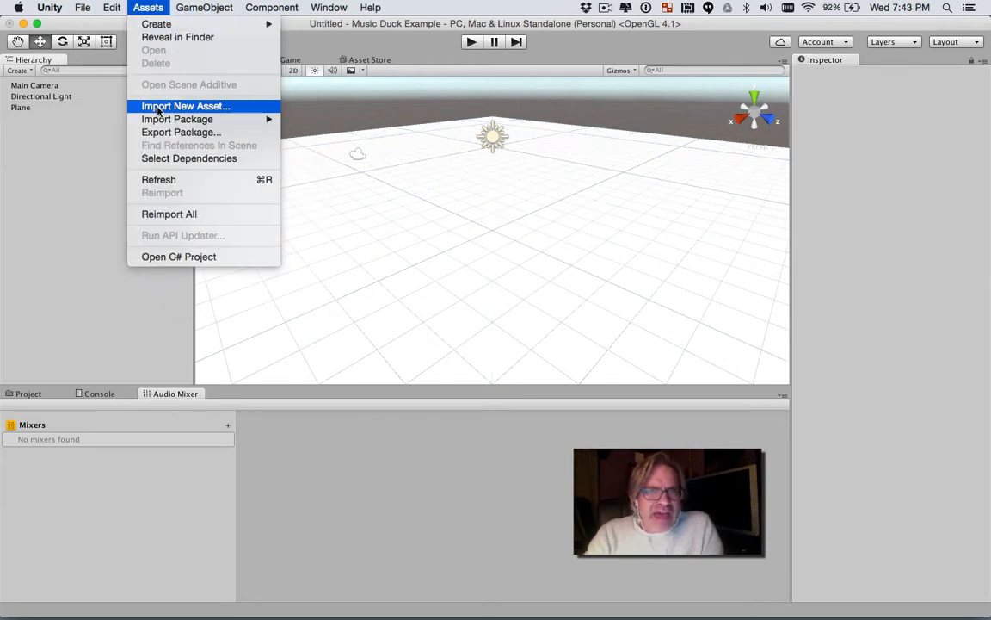
mouse_move(147, 118)
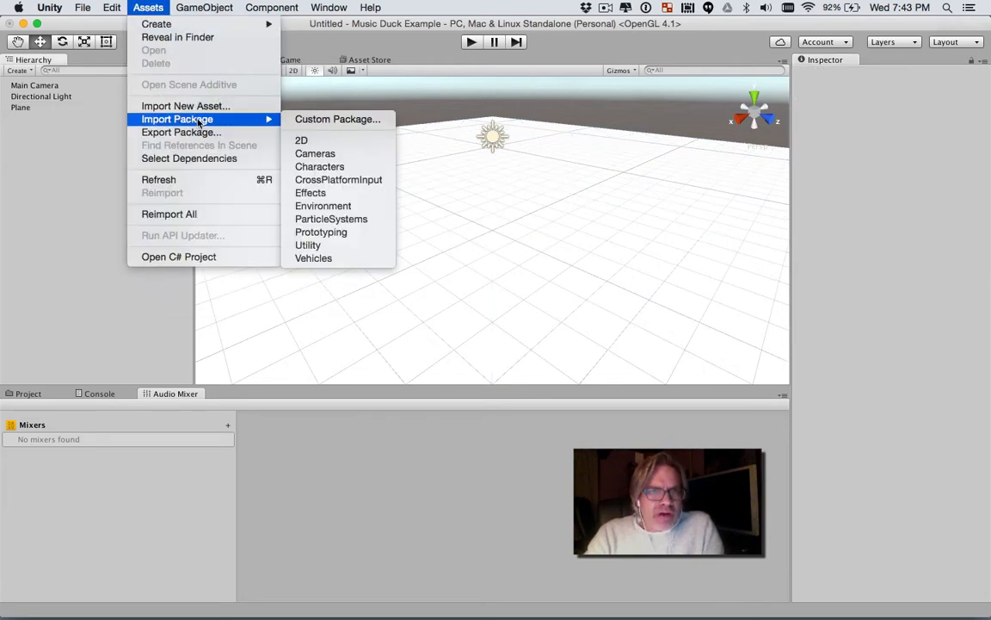
left_click(310, 166)
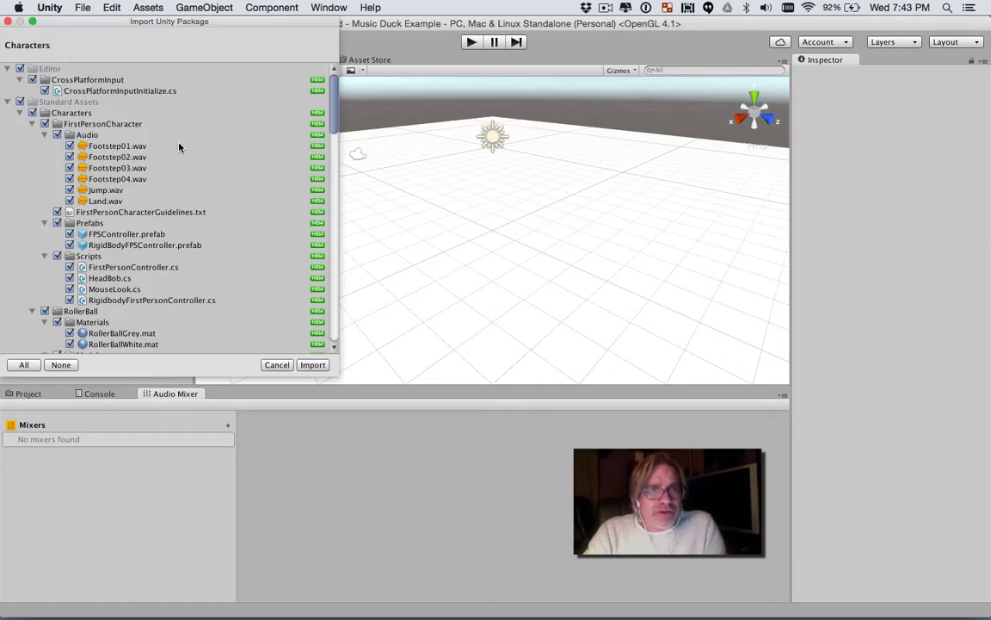
left_click(312, 366)
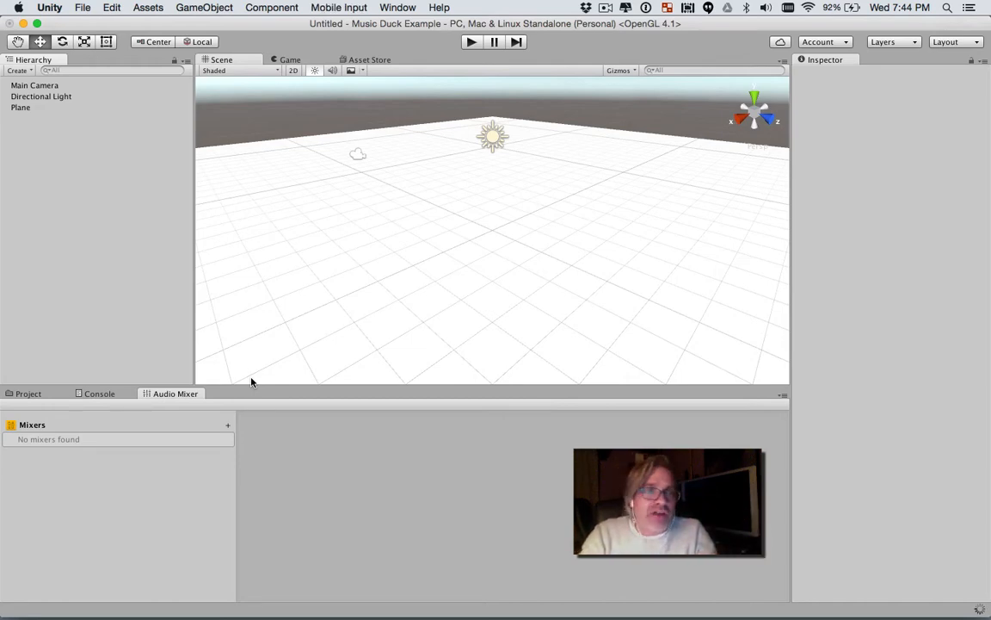
Step: Place the FPSController prefab from the FirstPersonCharacter Prefabs folder on the plane and raise it to about Y 1.1
left_click(27, 394)
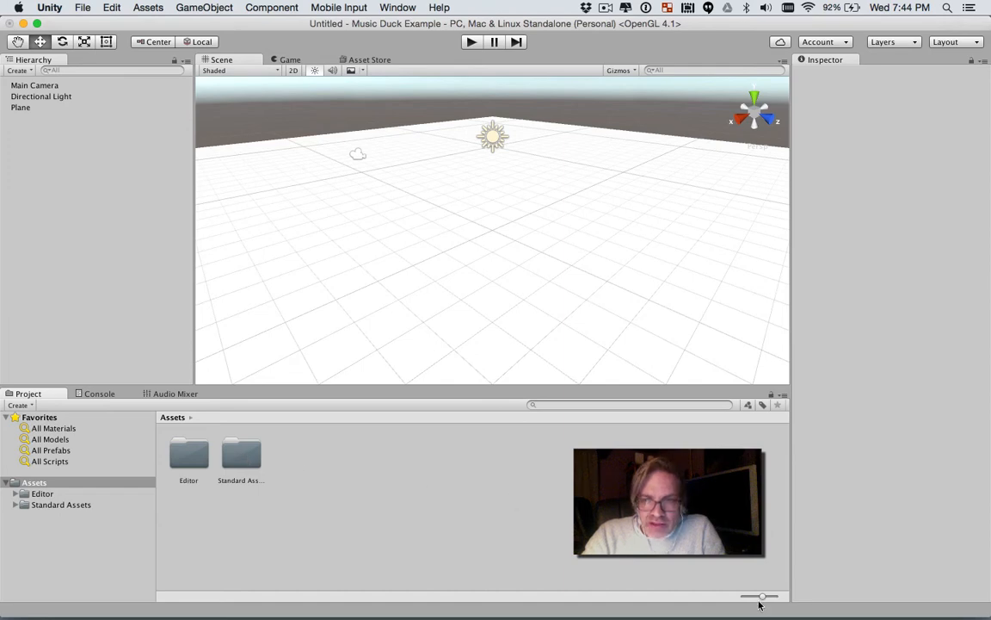
left_click_drag(762, 596, 744, 599)
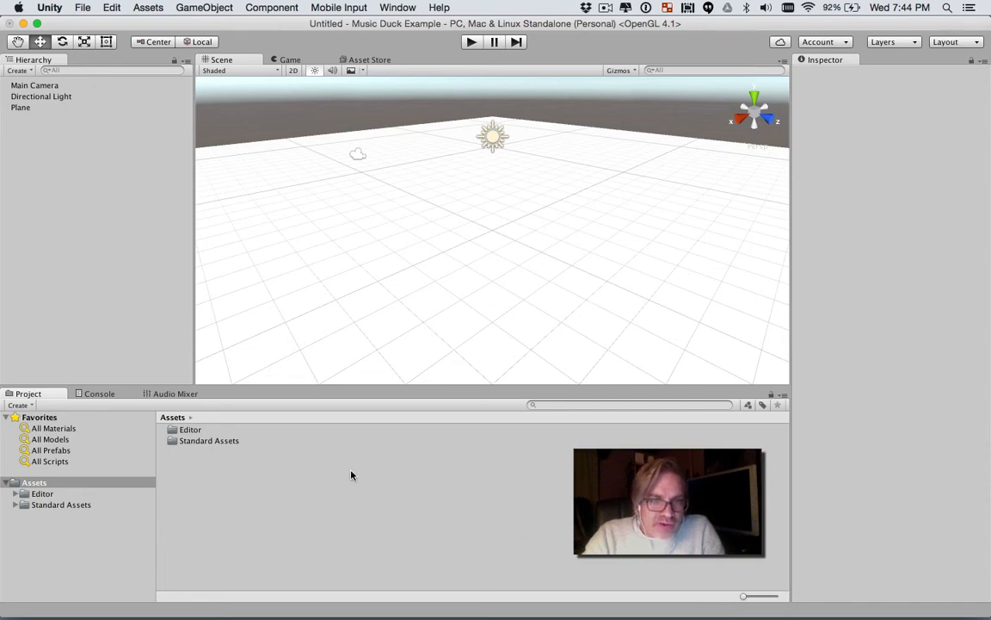
double_click(226, 442)
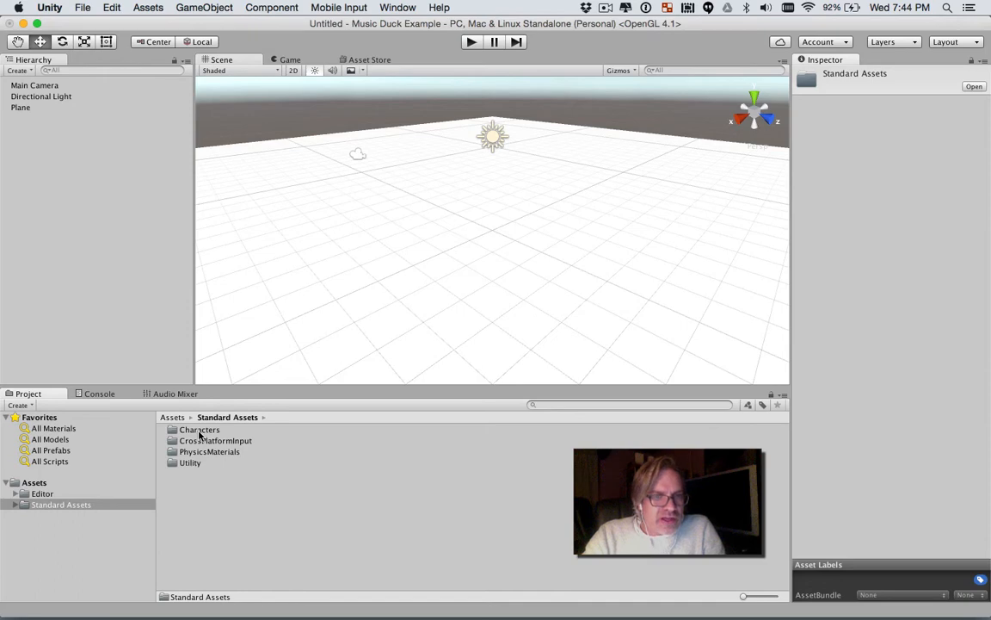
double_click(200, 431)
double_click(201, 431)
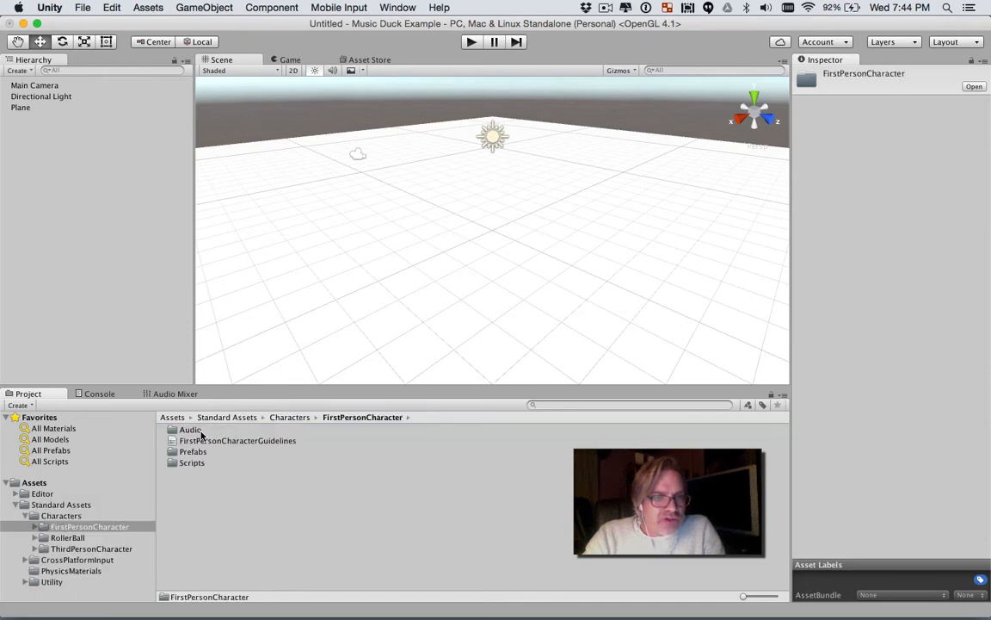
double_click(186, 450)
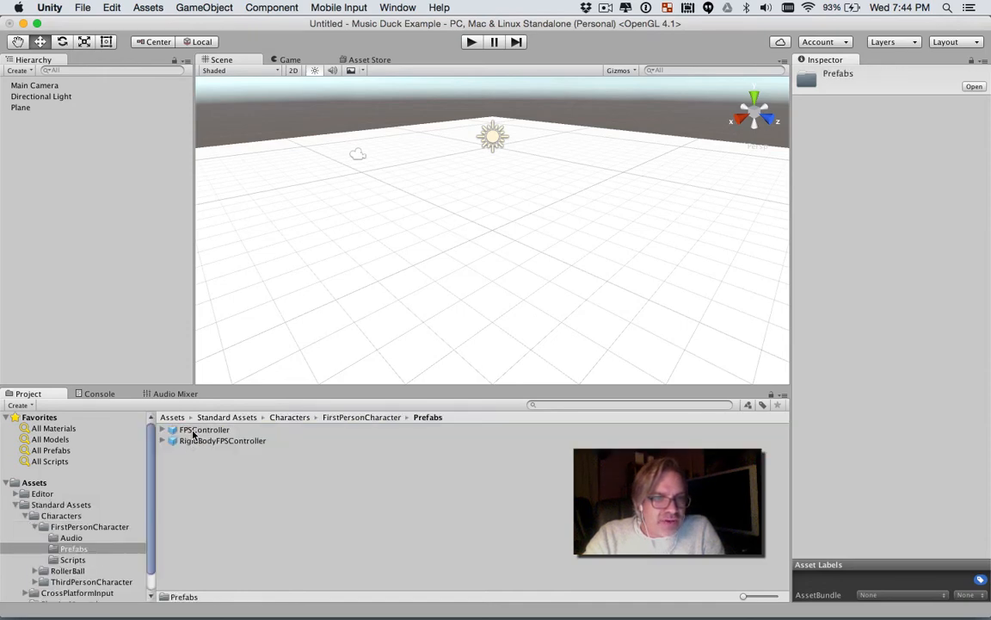
left_click_drag(198, 430, 463, 224)
left_click_drag(460, 172, 404, 145)
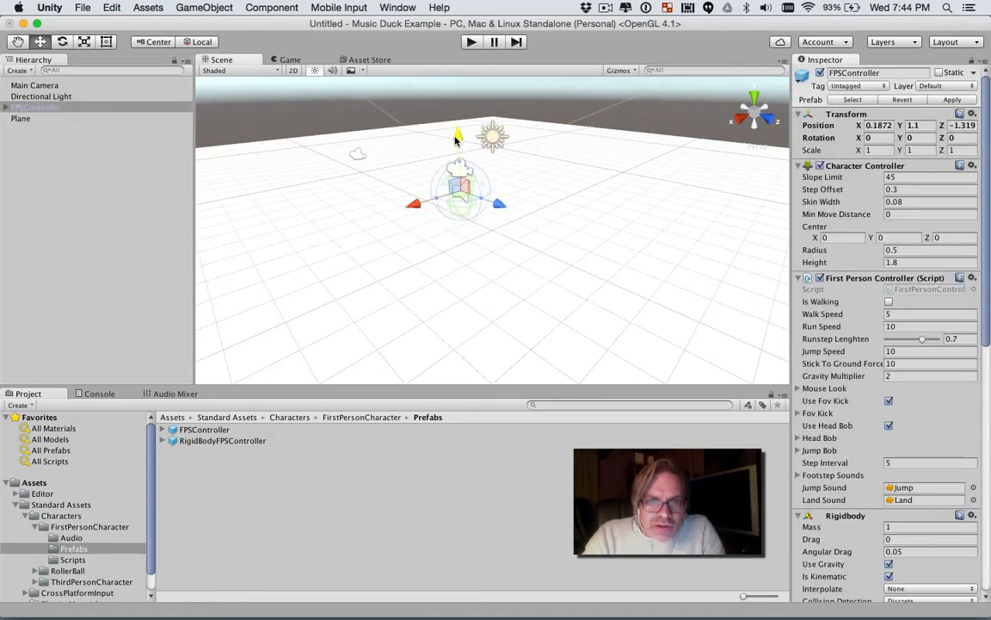
Step: Delete the Main Camera from the scene
left_click(361, 157)
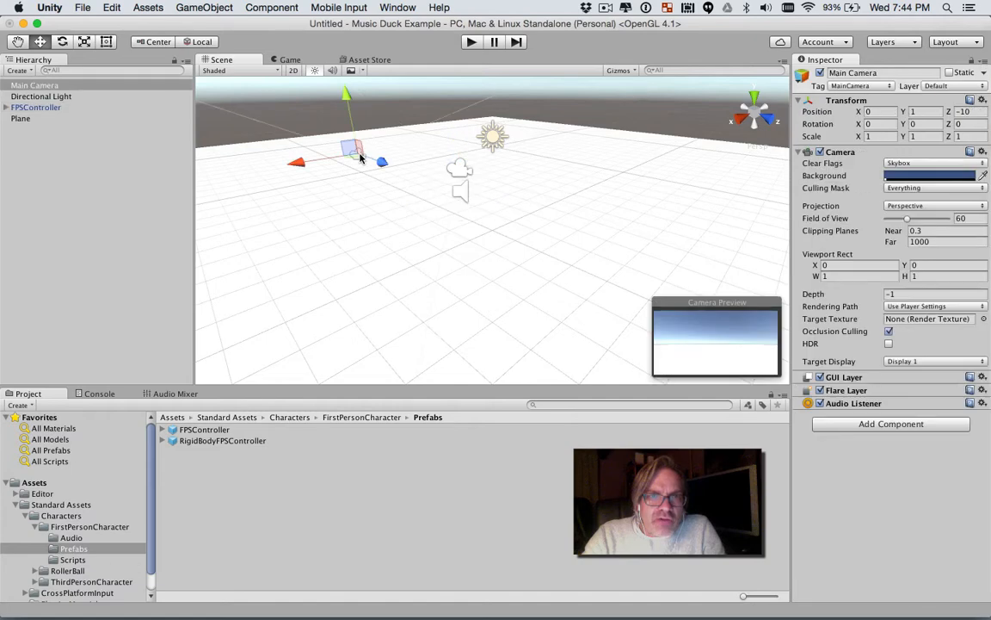
right_click(72, 79)
mouse_move(127, 204)
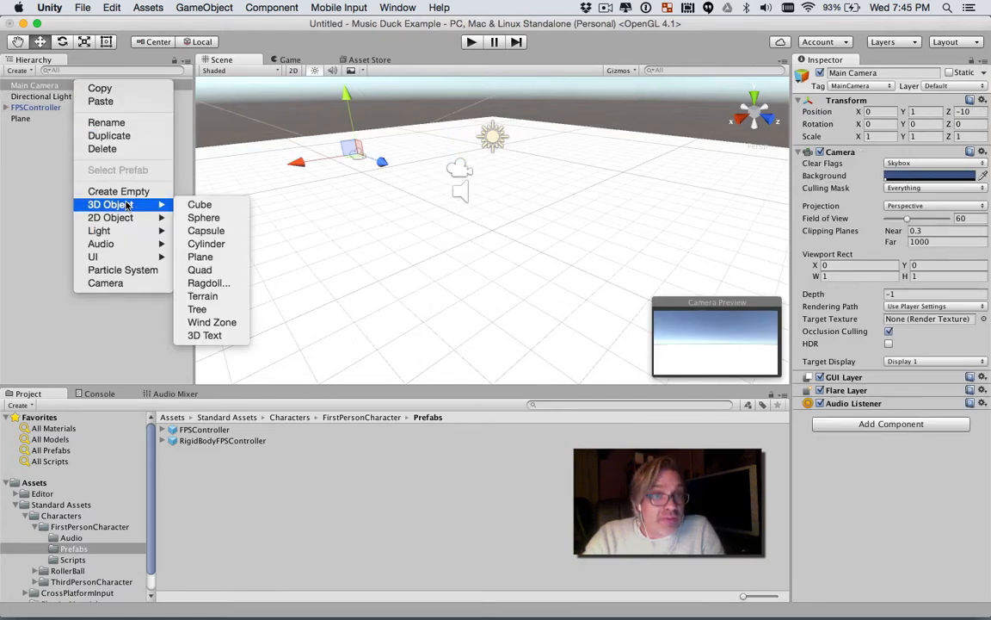
left_click(104, 149)
Step: Save the scene as level_1 in the Assets folder and briefly test it in play mode
key("super+s")
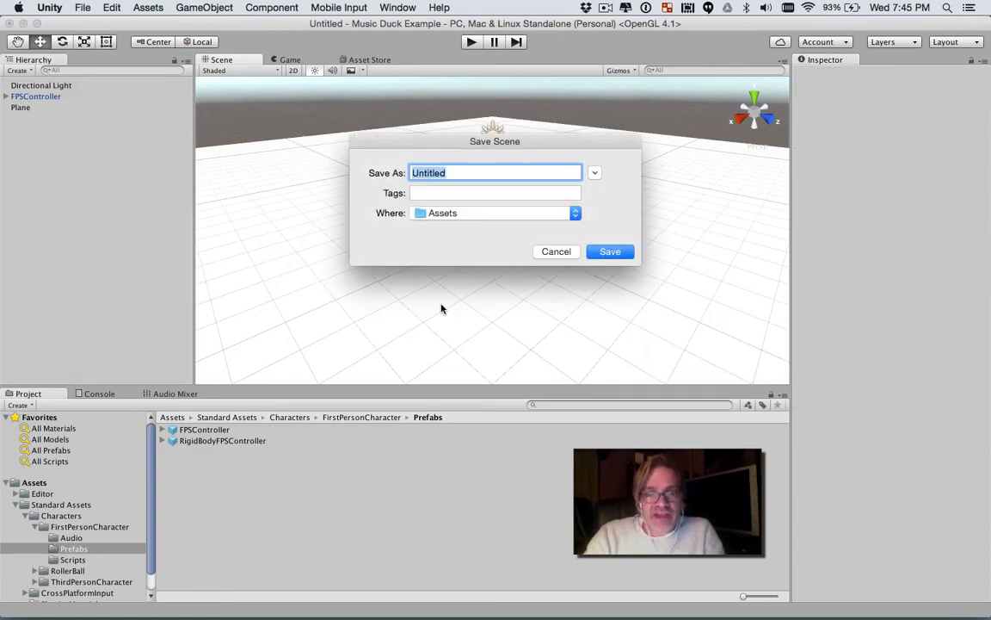
type("level_")
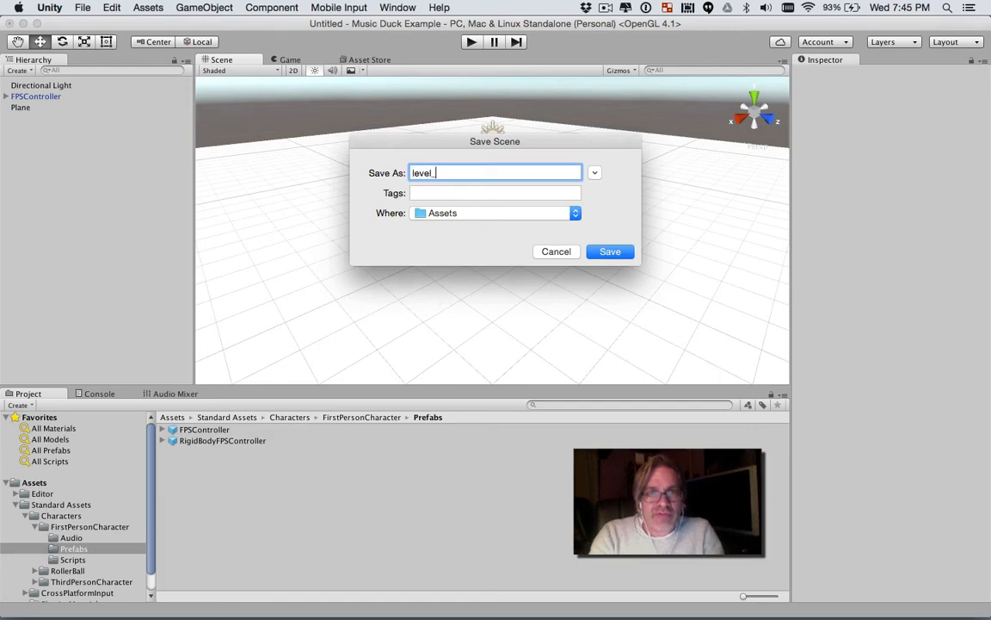
type("1")
key("Return")
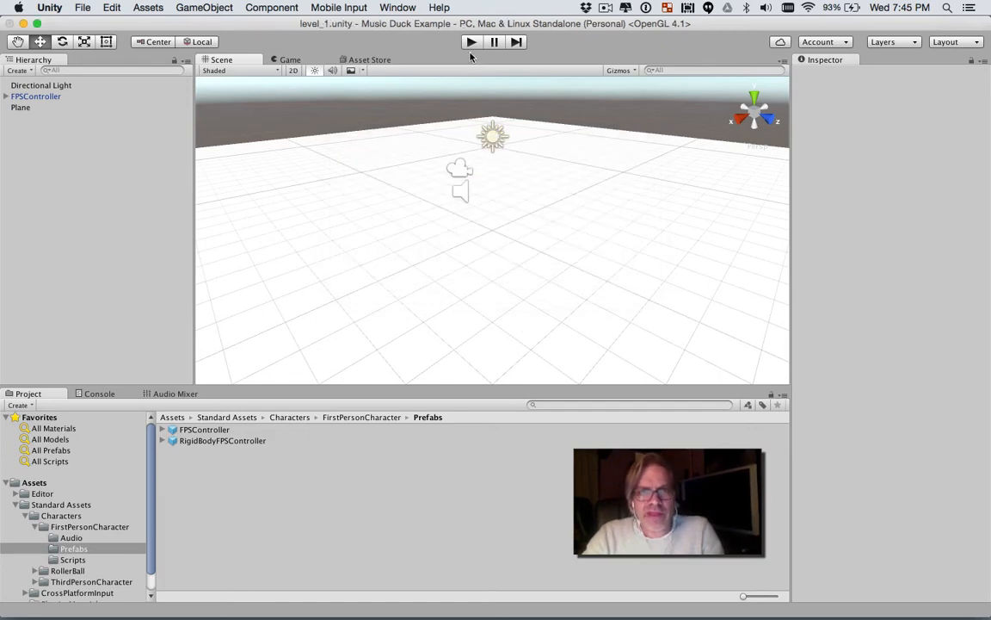
left_click(472, 42)
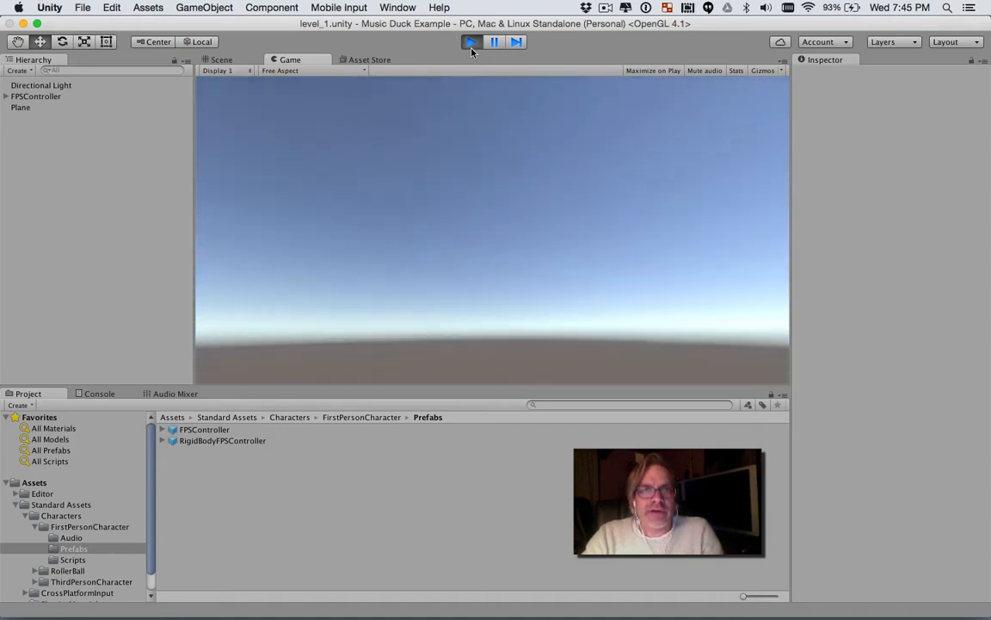
left_click(471, 42)
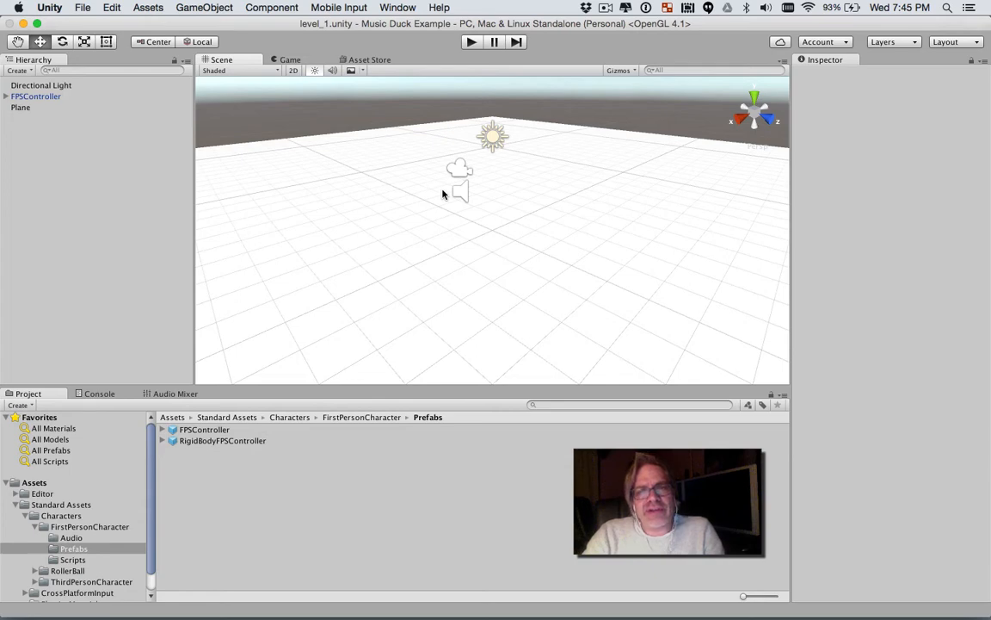
Step: Create an audio mixer named Main Mixer
left_click(169, 395)
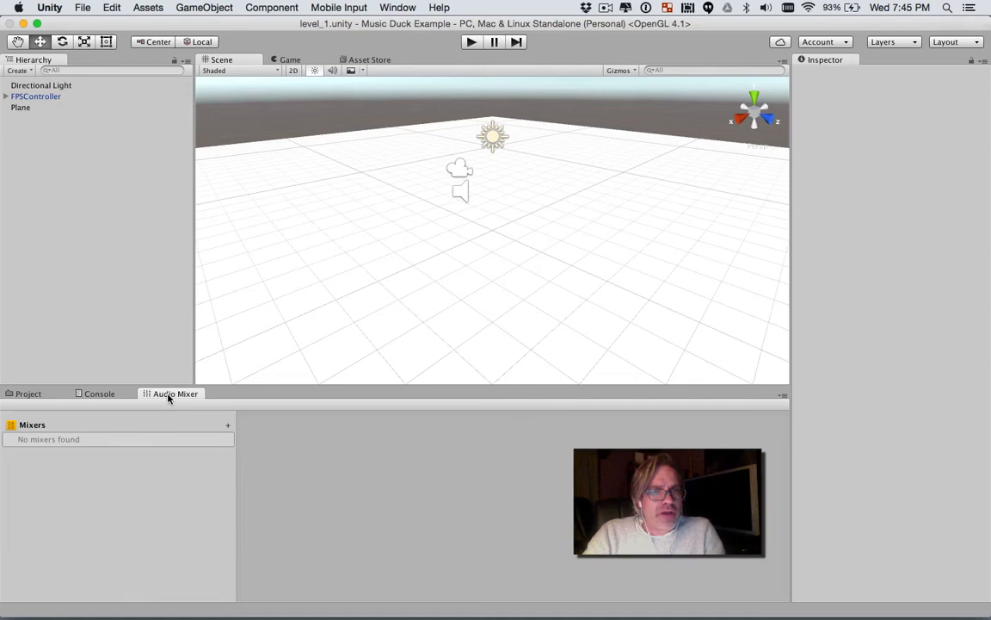
left_click(226, 426)
type("Main")
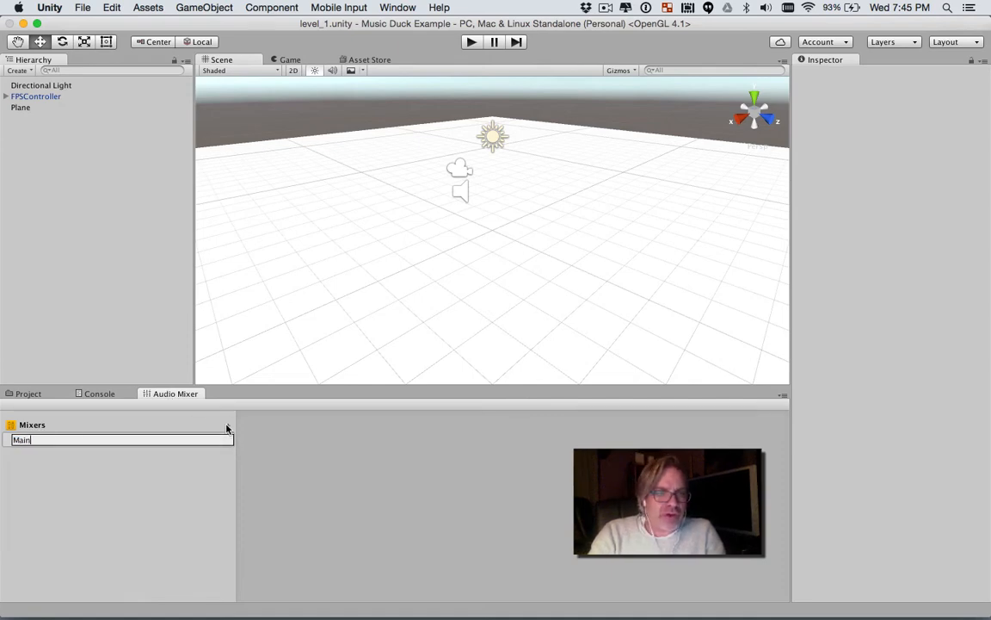
type(" Mixer")
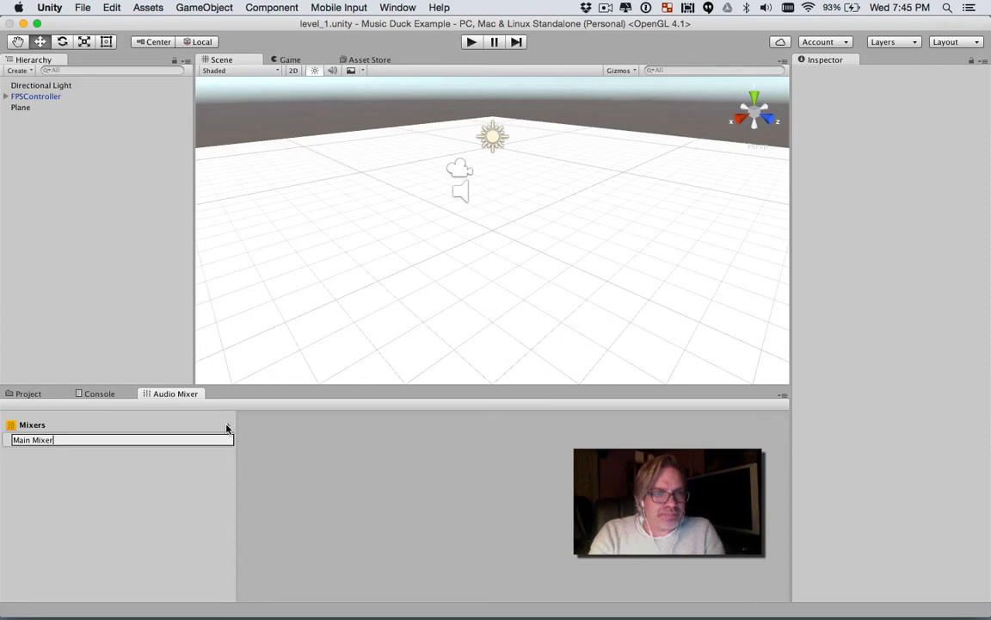
key("Return")
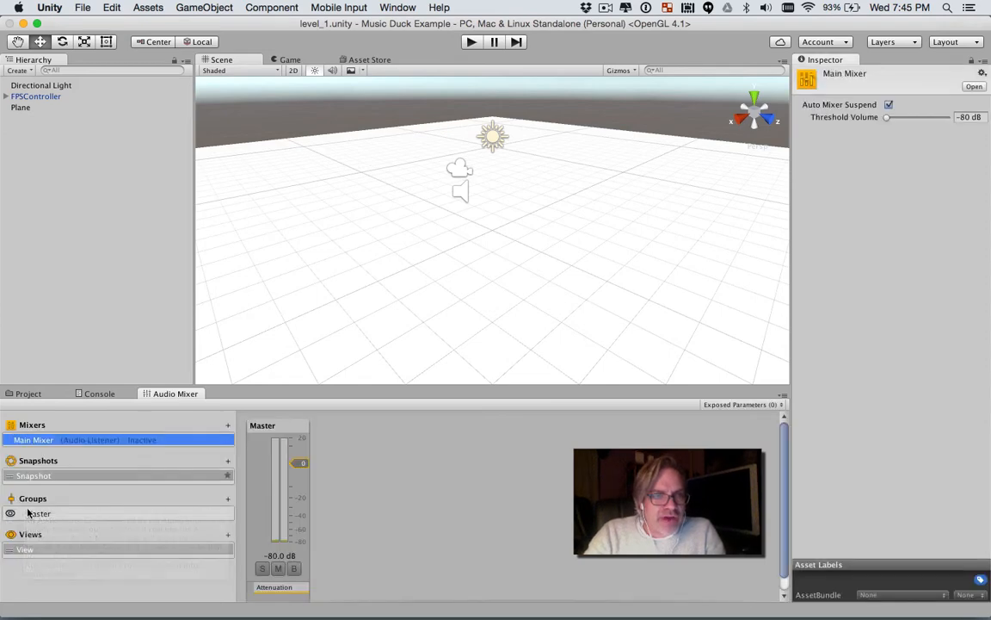
Step: Add a group named Music under the Master group of Main Mixer
left_click(228, 499)
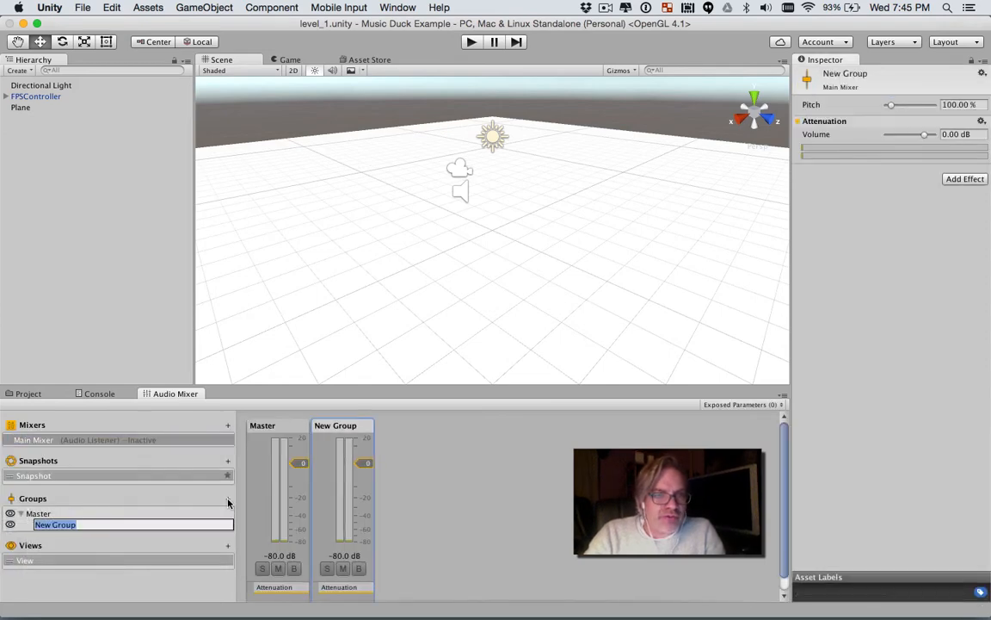
type("Music")
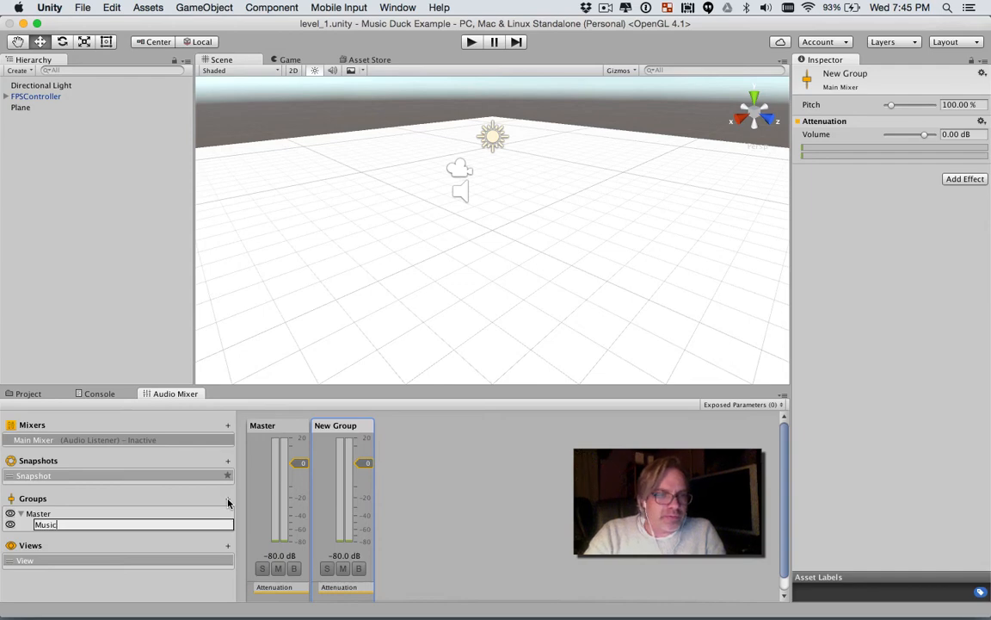
left_click(57, 514)
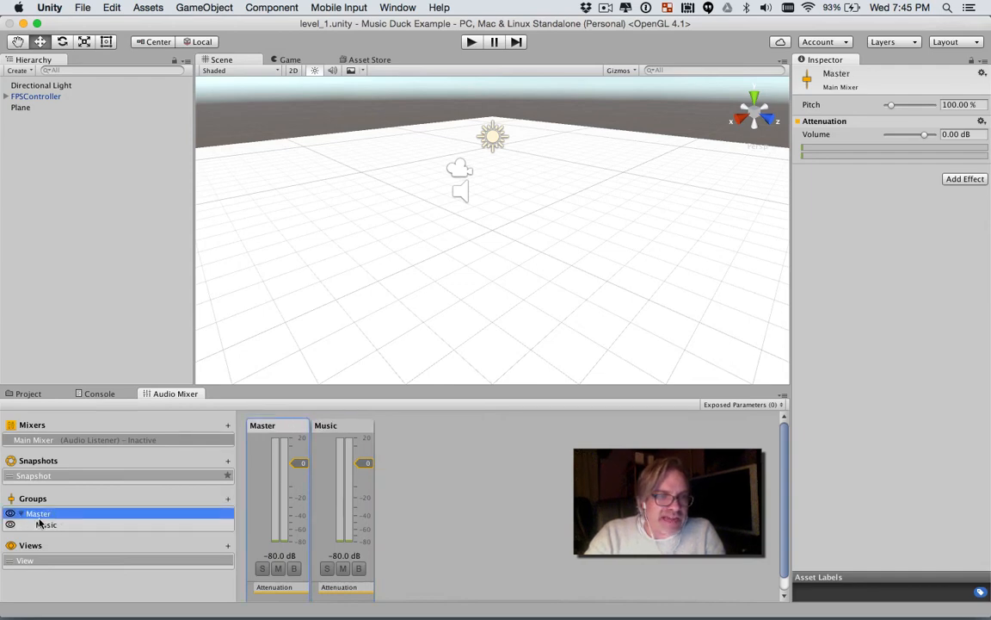
Step: Add a group named Dialog under the Master group of Main Mixer
left_click(228, 499)
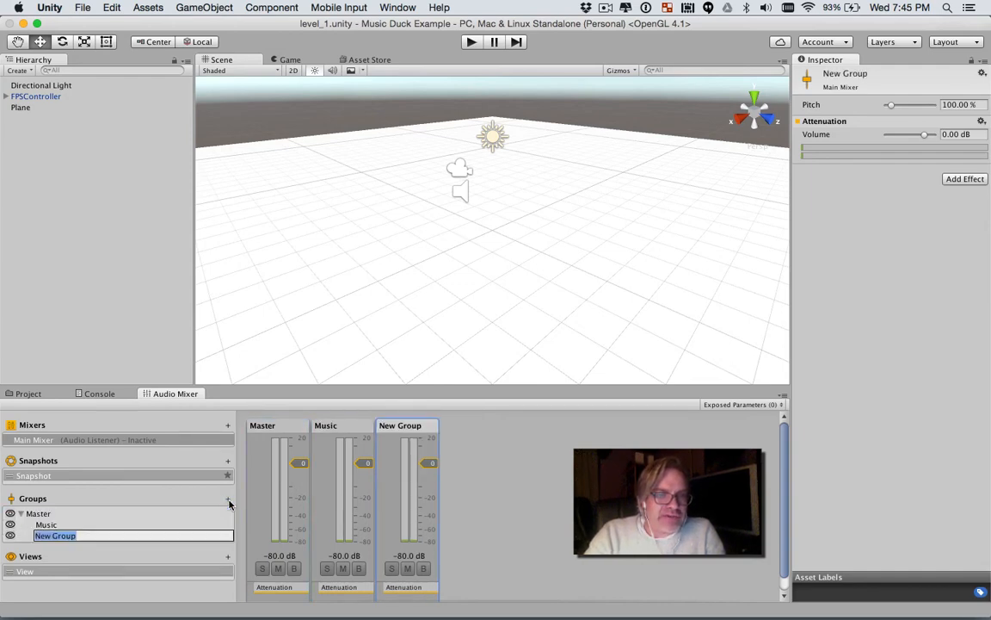
type("Di")
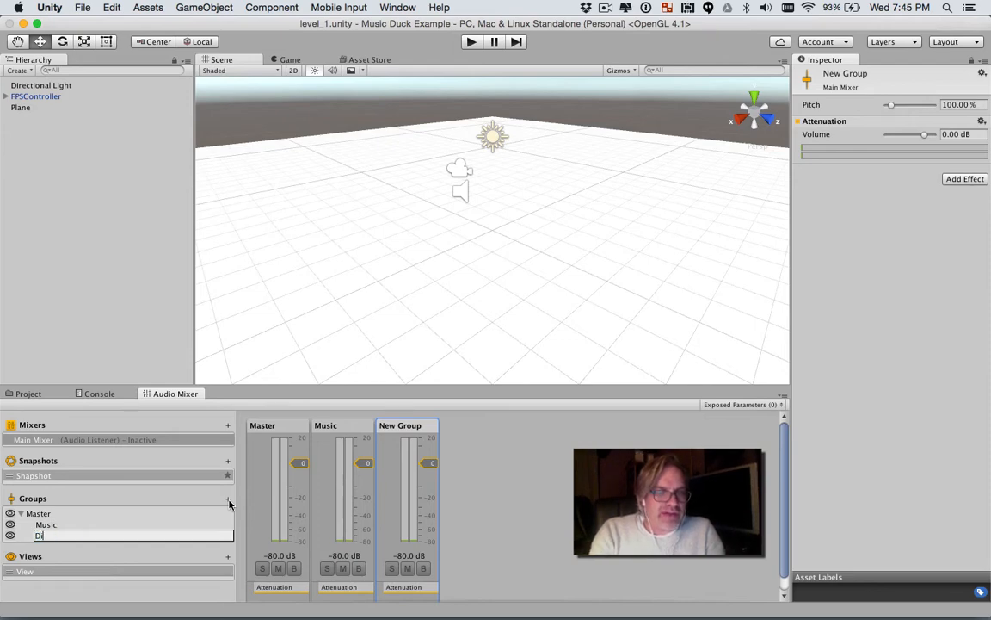
type("alog")
key("Return")
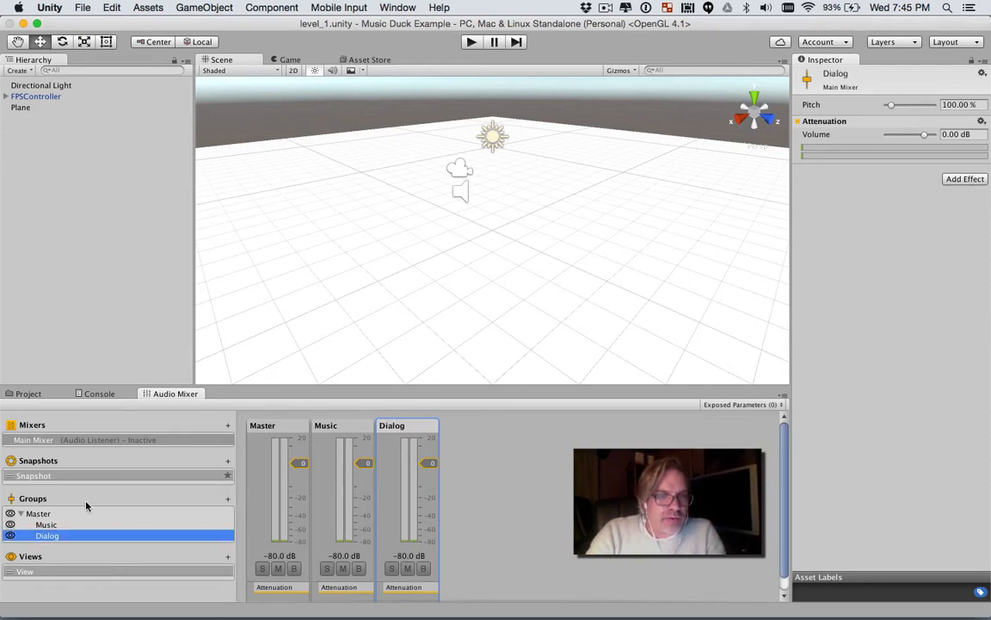
Step: Add a mixer group named SFX and place it directly under Master instead of inside Dialog
left_click(228, 499)
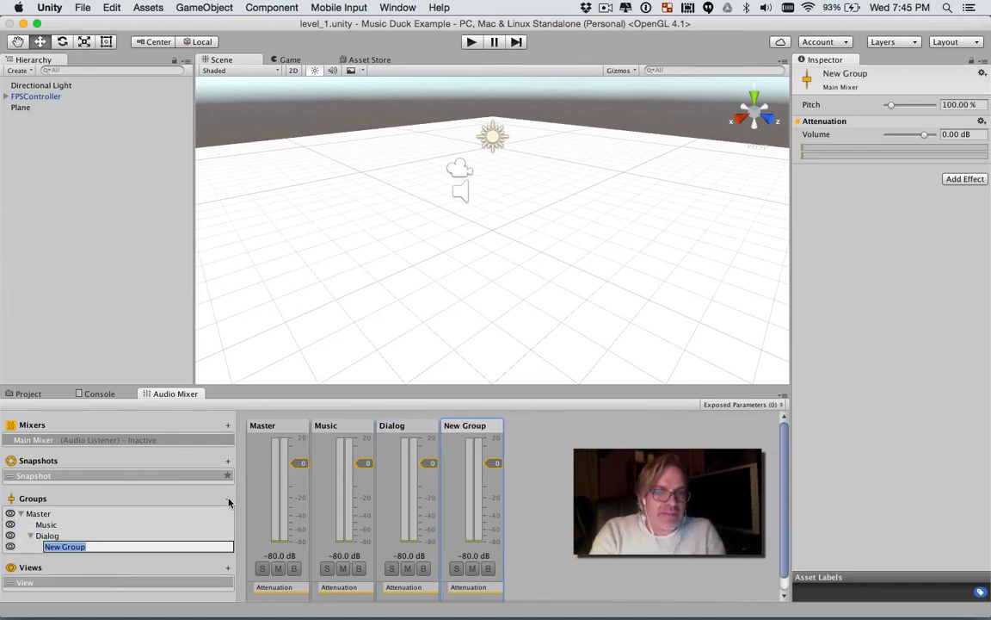
type("SFX")
key("Return")
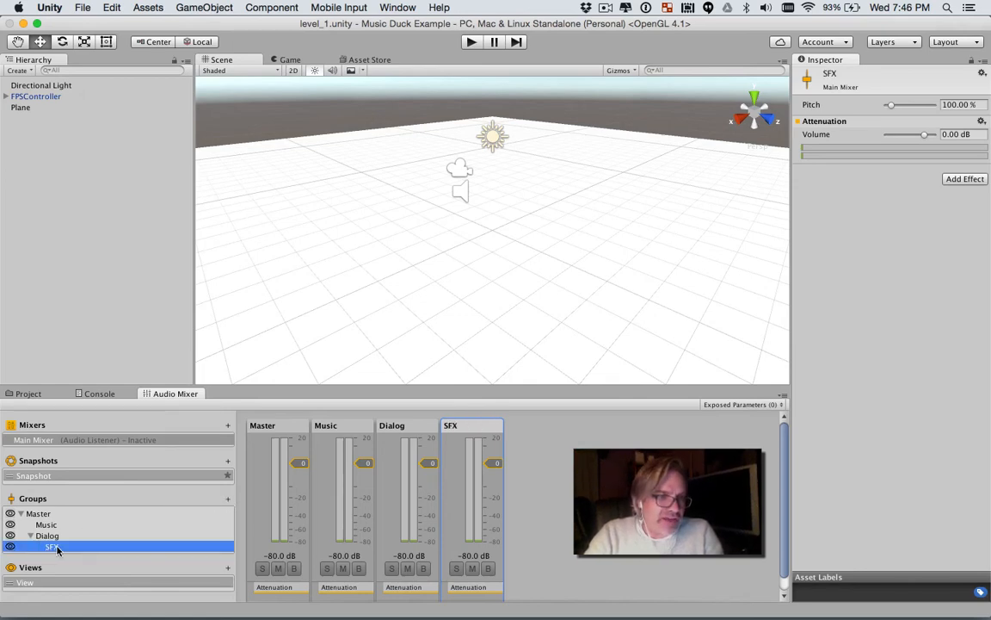
left_click_drag(56, 549, 39, 517)
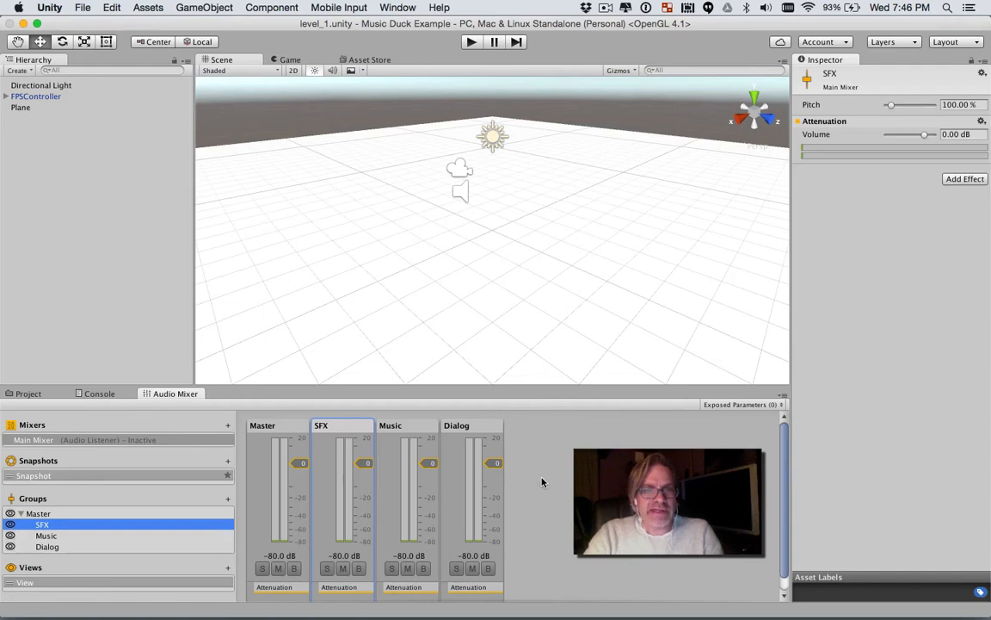
left_click_drag(531, 387, 531, 343)
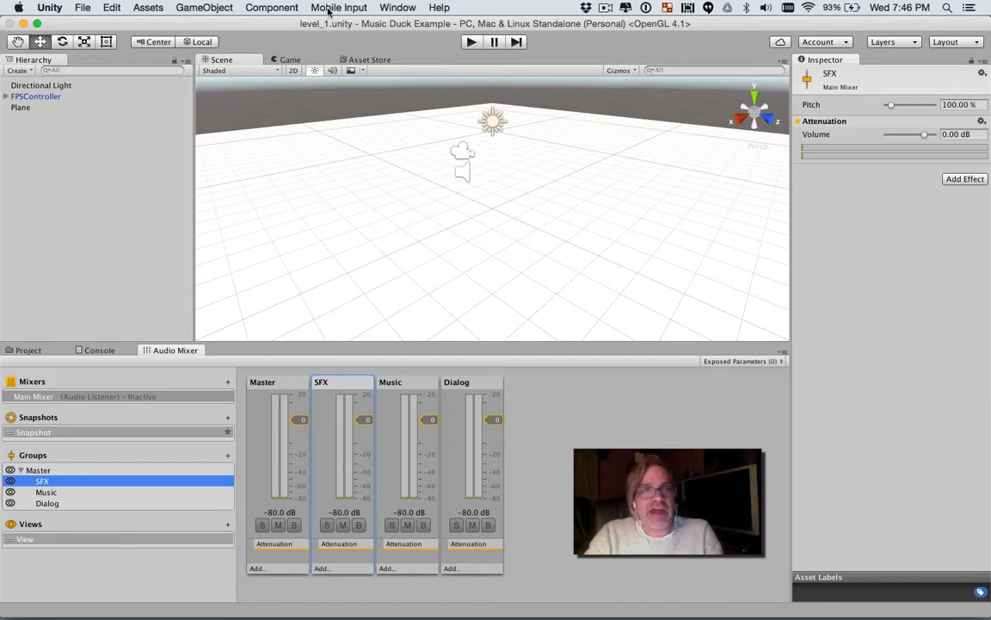
Step: Create a 3D cube and move it above the plane to about Y 1.21, Z 3.08
left_click(270, 6)
mouse_move(196, 10)
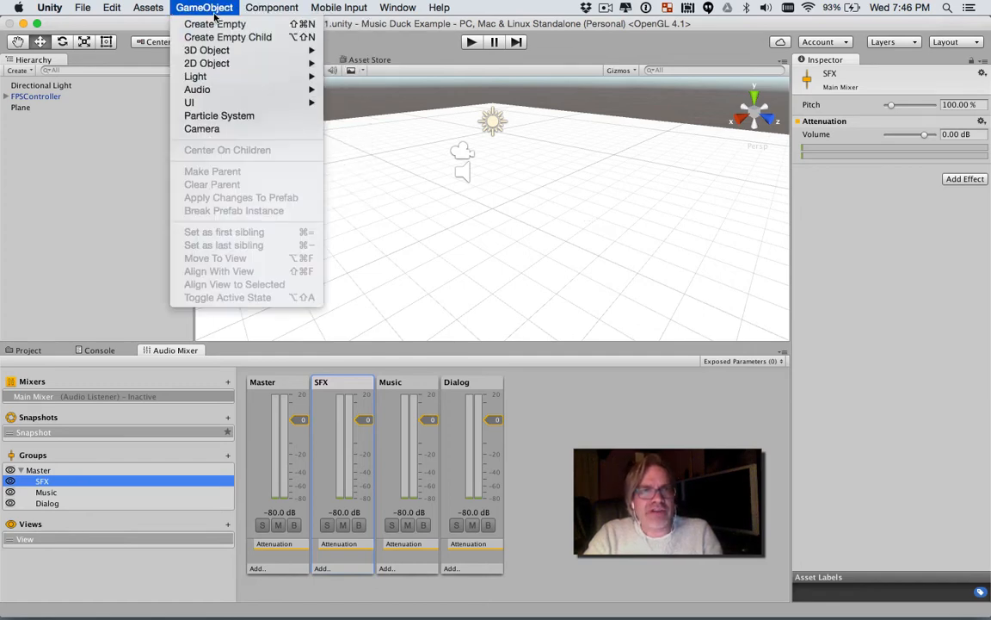
mouse_move(215, 95)
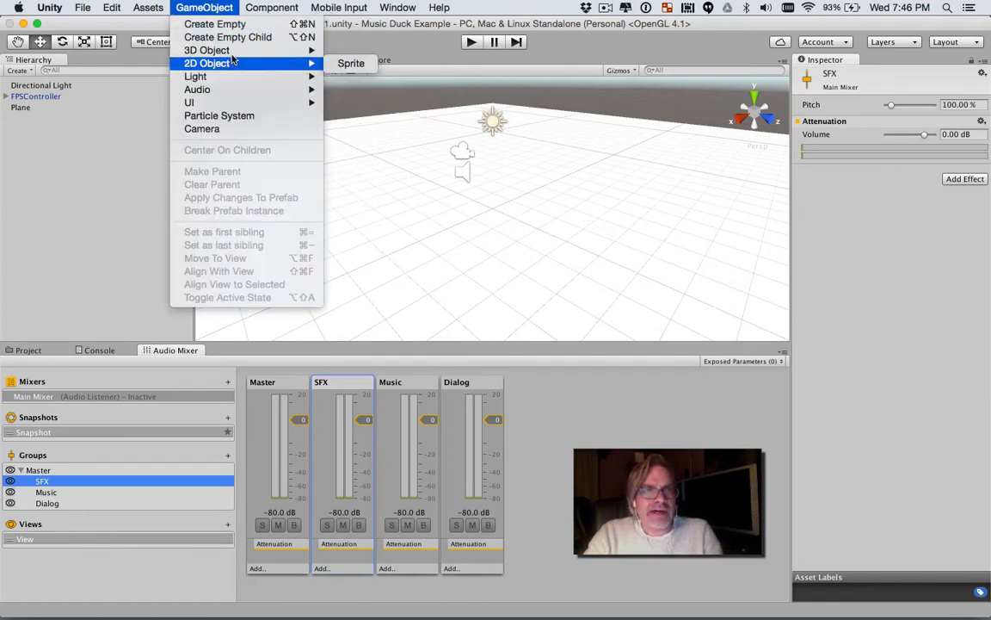
mouse_move(262, 52)
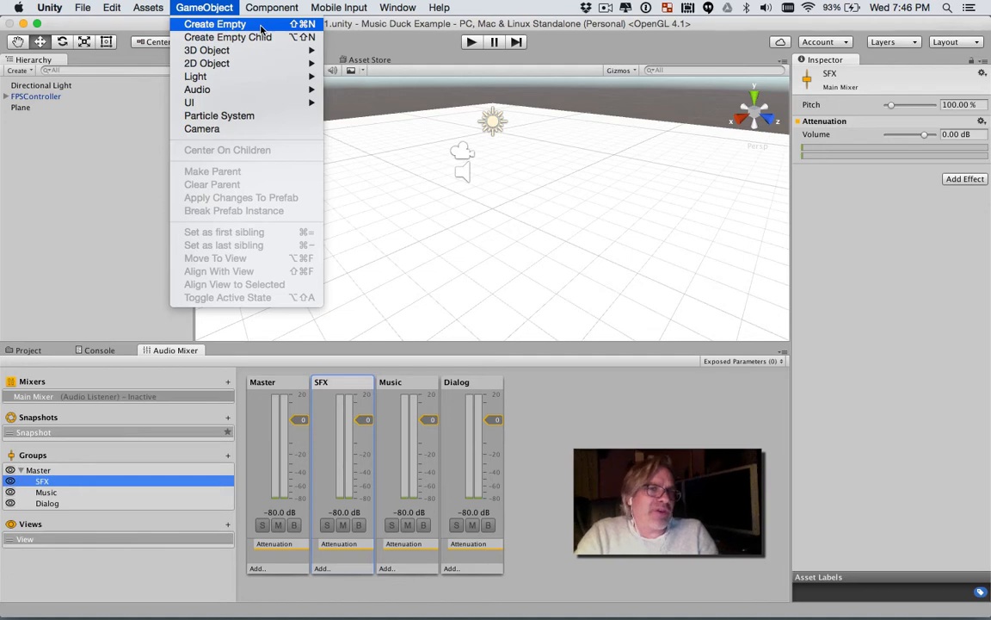
mouse_move(251, 49)
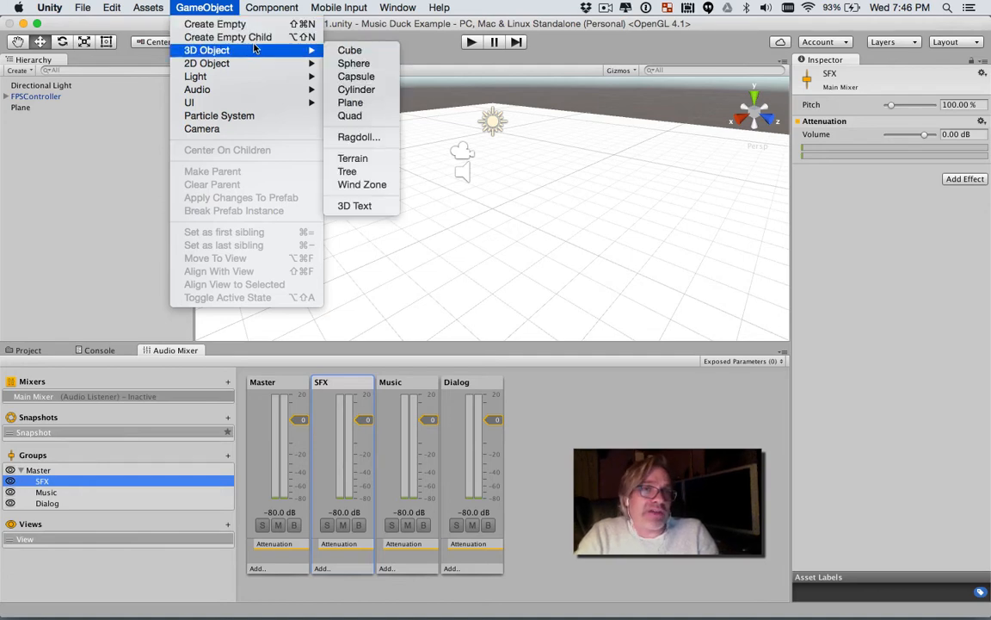
left_click(344, 50)
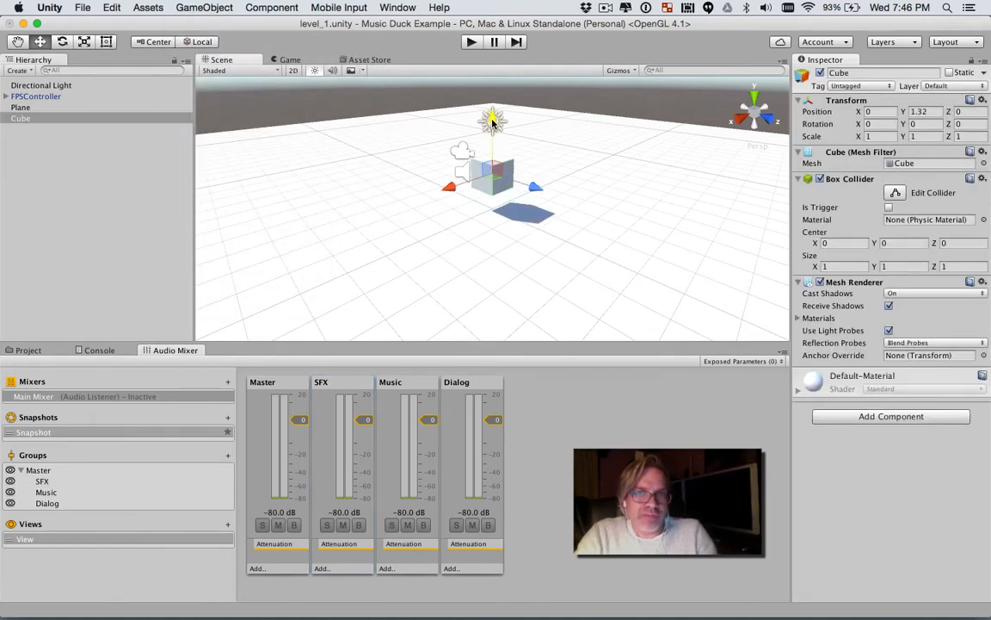
mouse_move(549, 190)
left_mouse_down()
mouse_move(627, 195)
mouse_move(543, 178)
left_mouse_up()
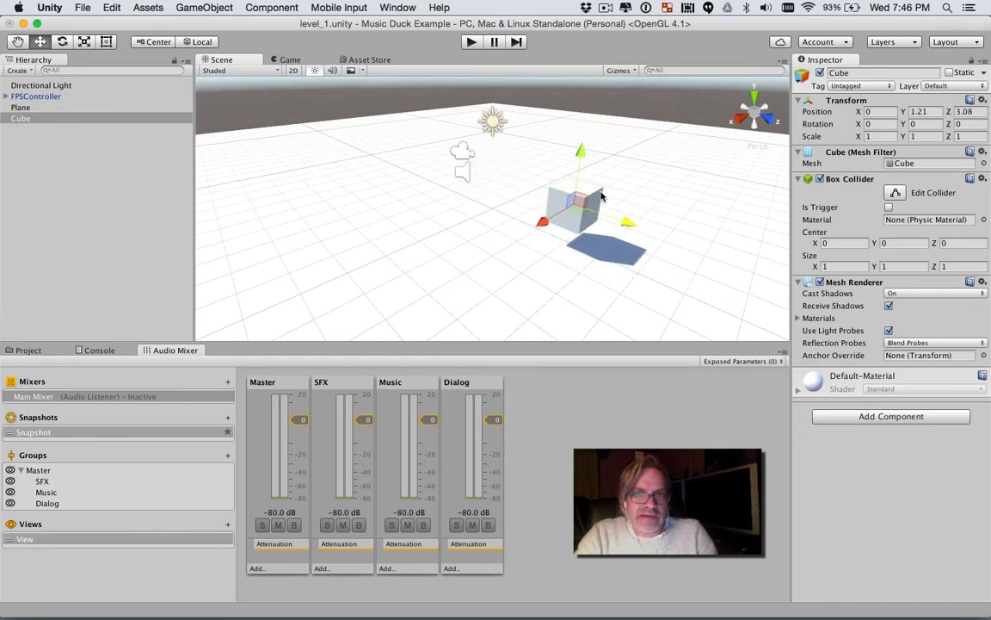
Step: Add an Audio Source component to the cube and route its output to the Music group of Main Mixer
left_click(841, 418)
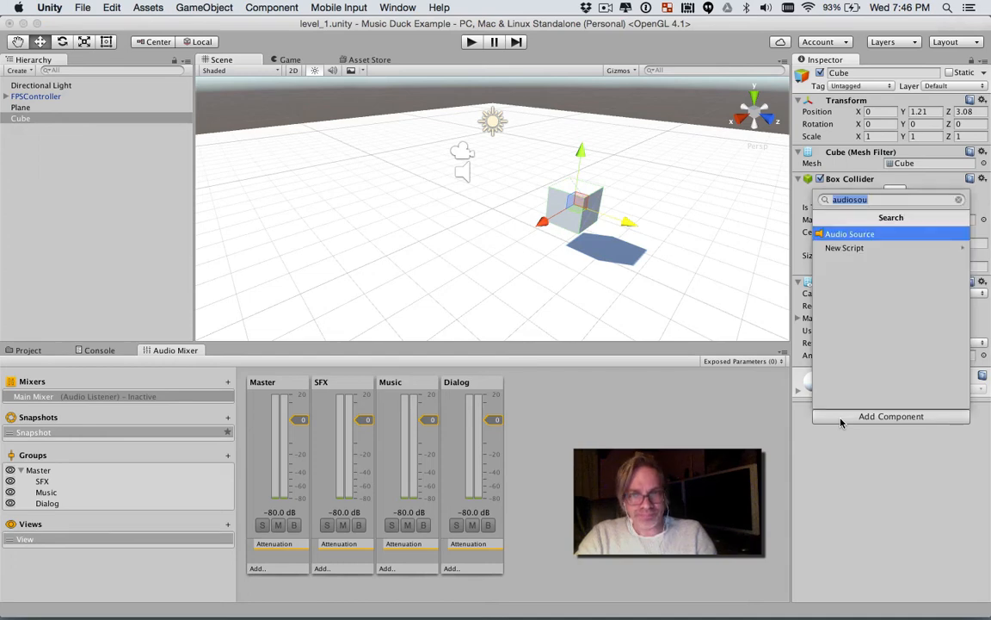
left_click(864, 233)
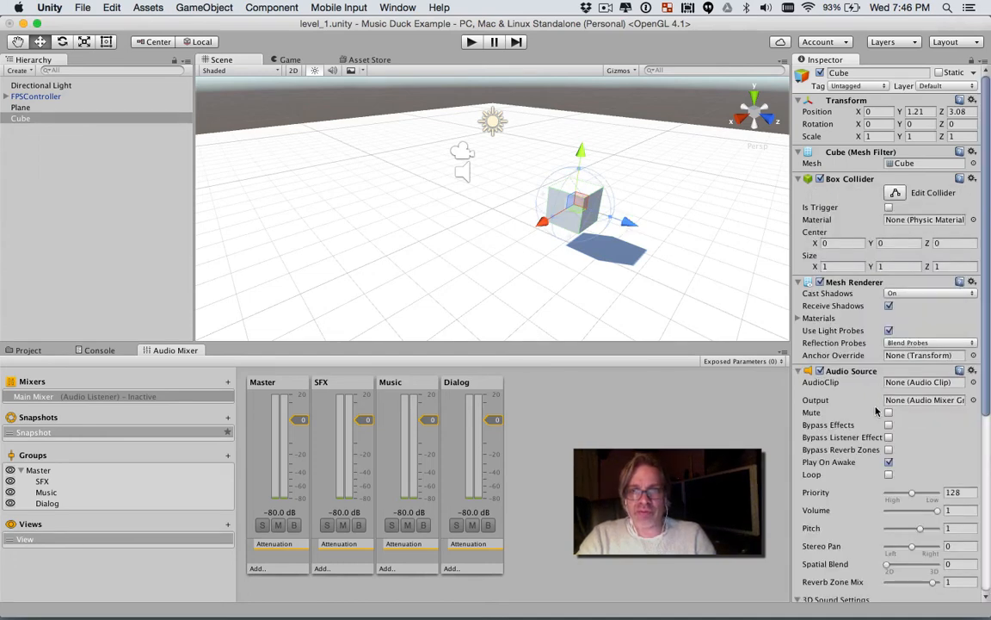
scroll(876, 413, "down", 5)
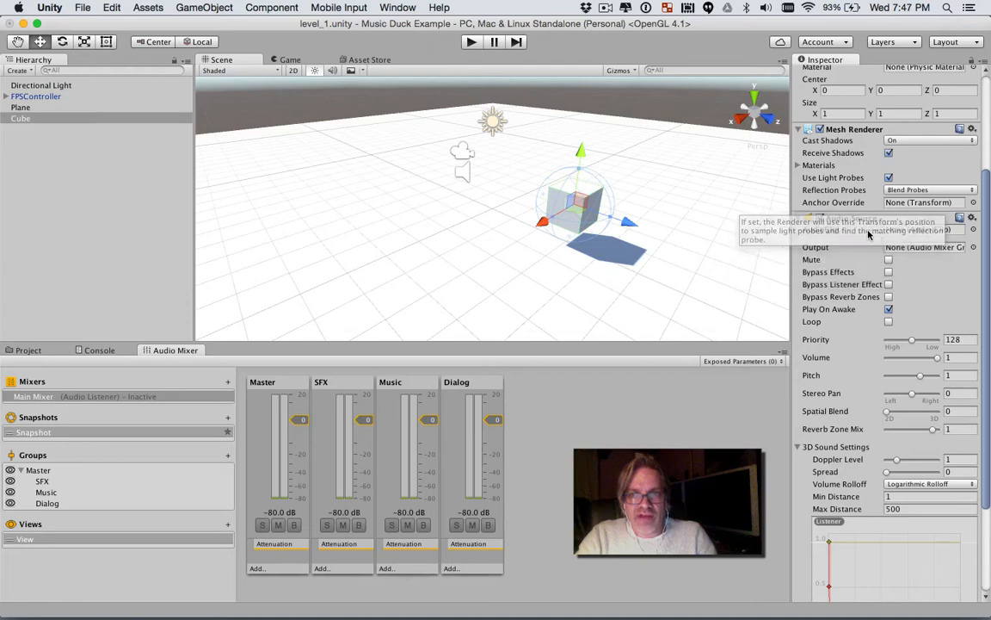
left_click(973, 250)
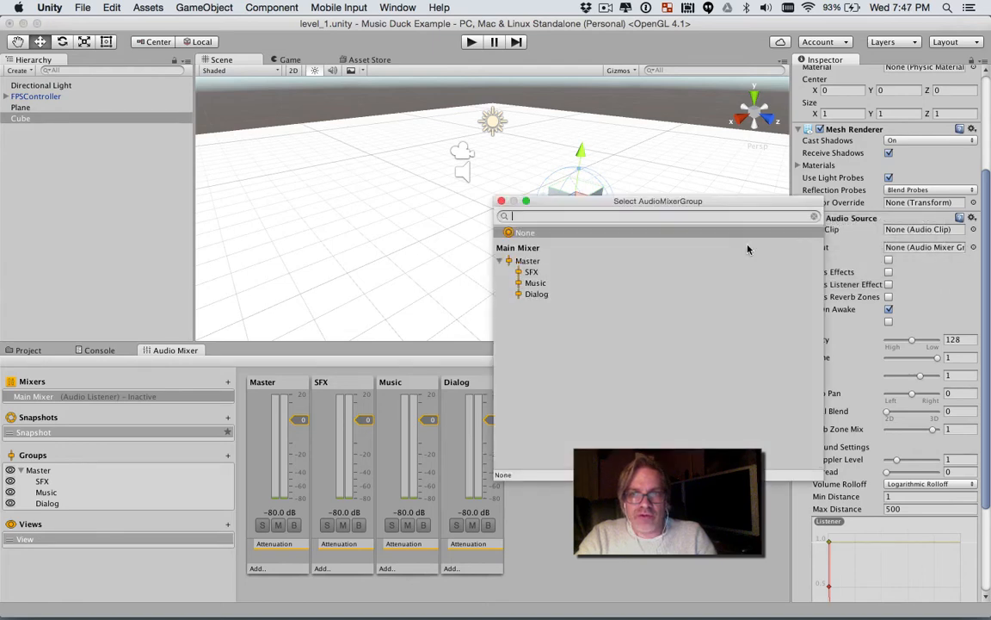
left_click(534, 284)
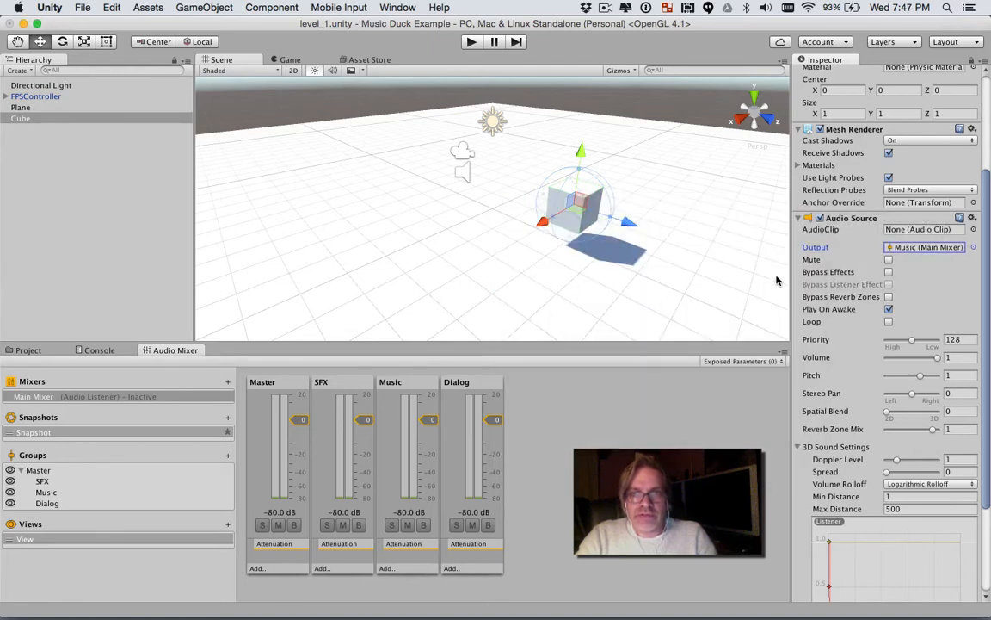
Step: Add a second Audio Source component to the cube and route its output to the Dialog group of Main Mixer
scroll(841, 280, "down", 2)
scroll(841, 279, "down", 1)
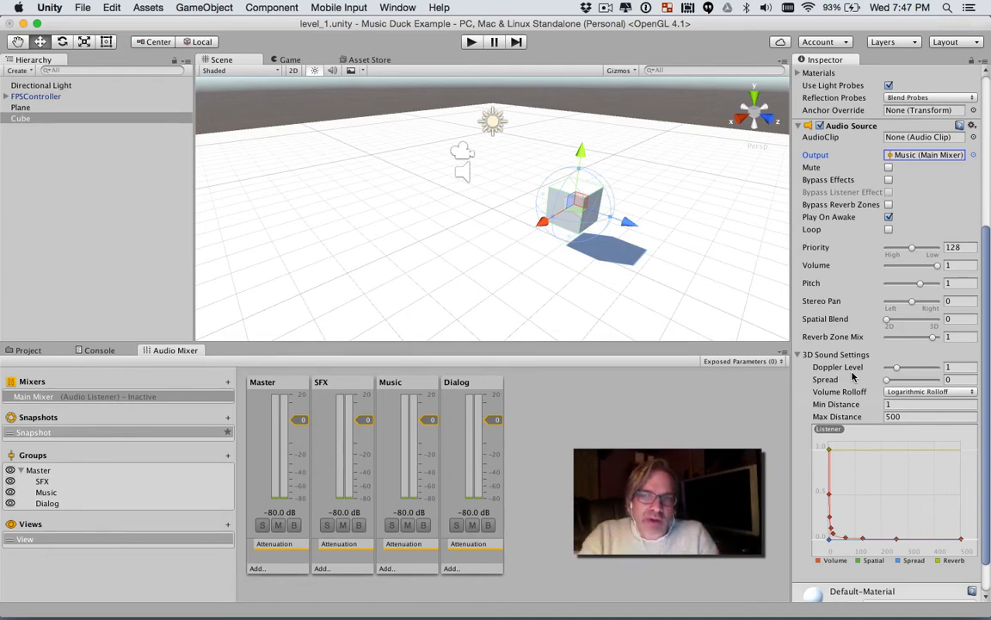
scroll(903, 363, "down", 1)
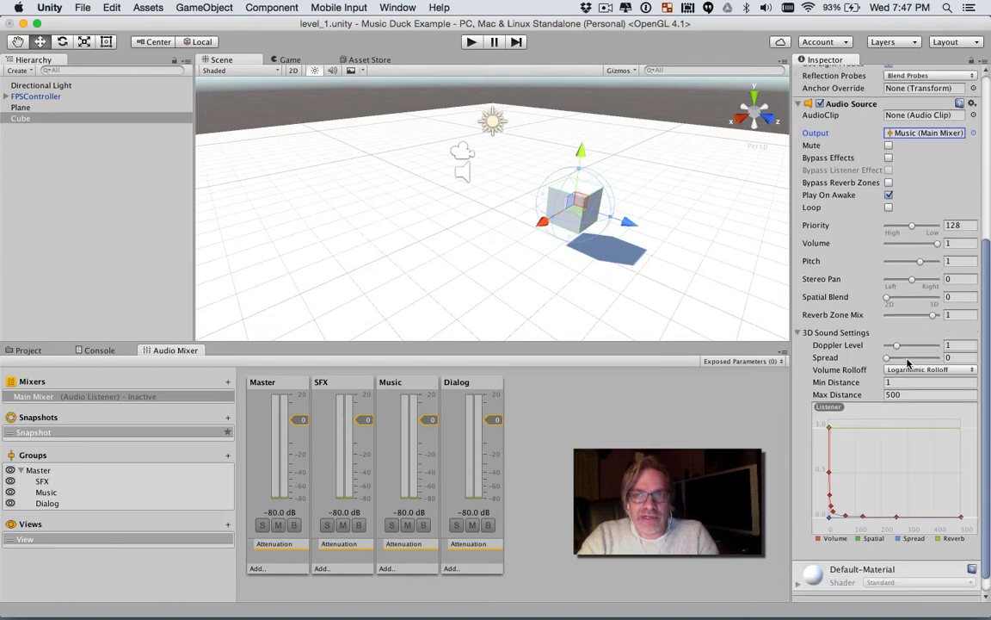
scroll(907, 363, "down", 2)
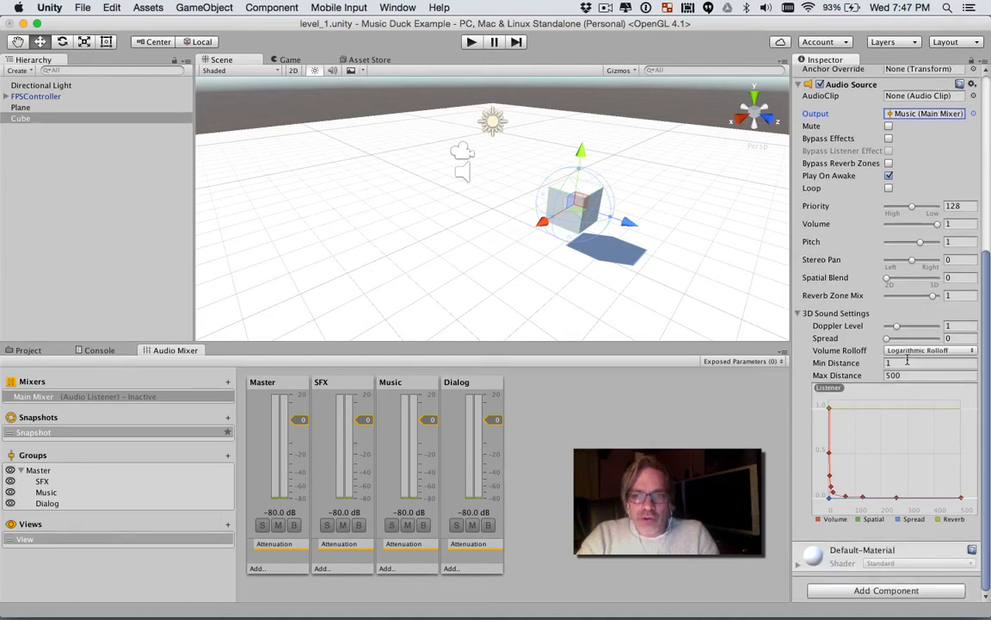
left_click(881, 590)
left_click(828, 407)
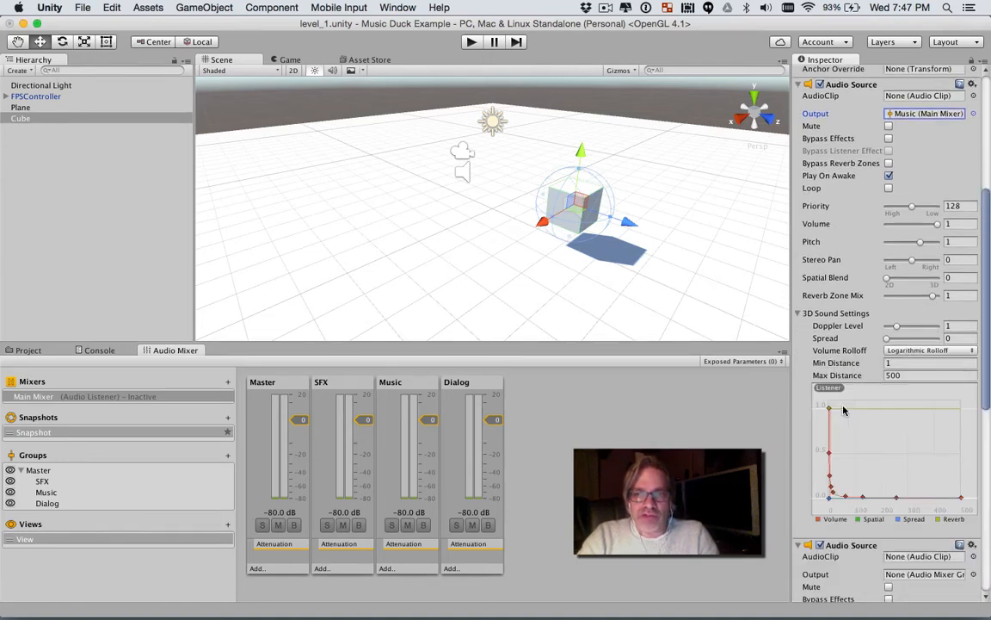
scroll(864, 423, "down", 5)
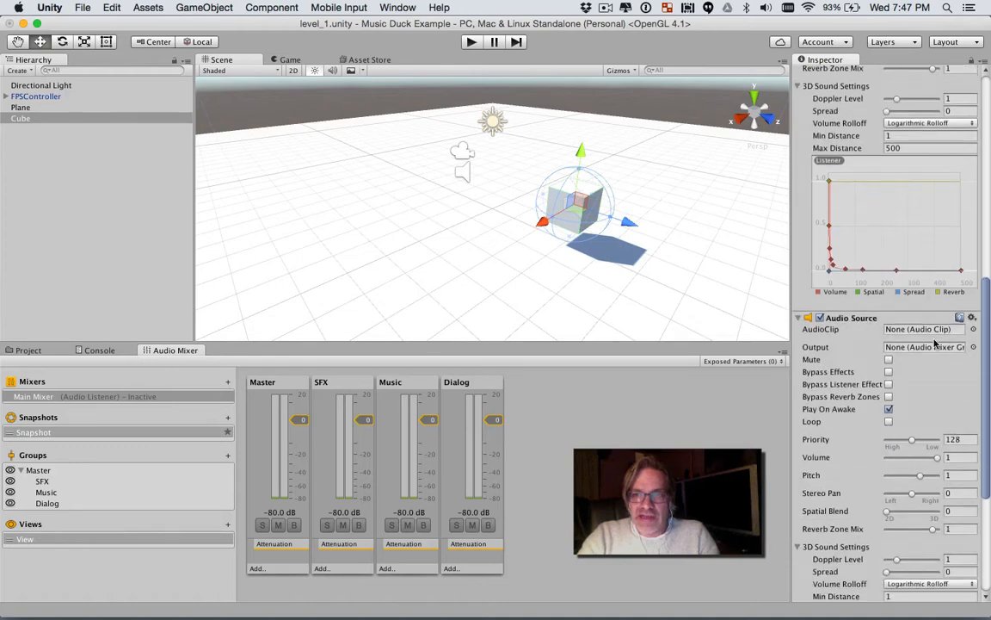
left_click(973, 347)
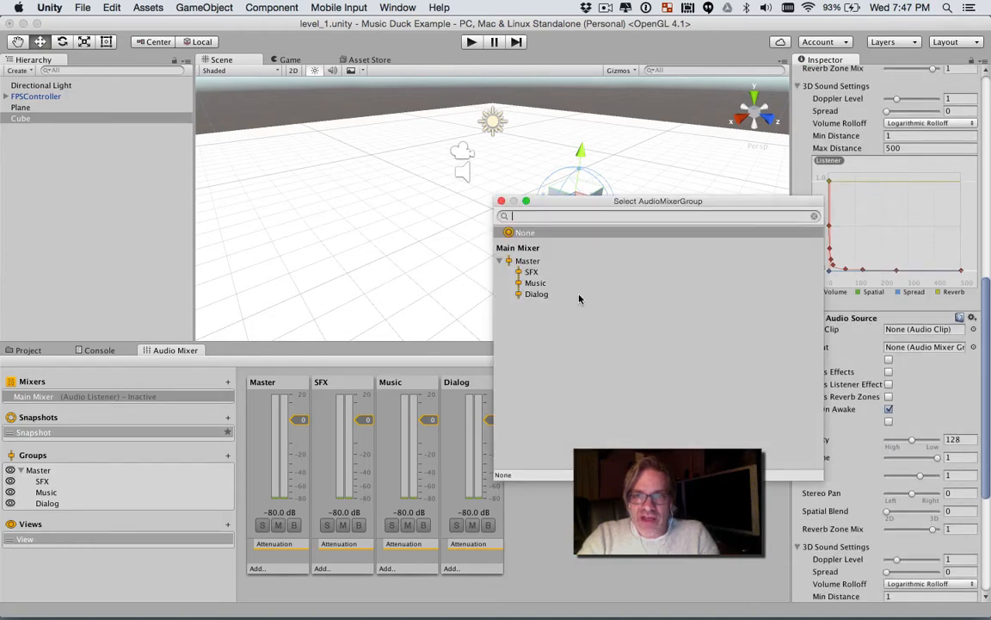
double_click(535, 293)
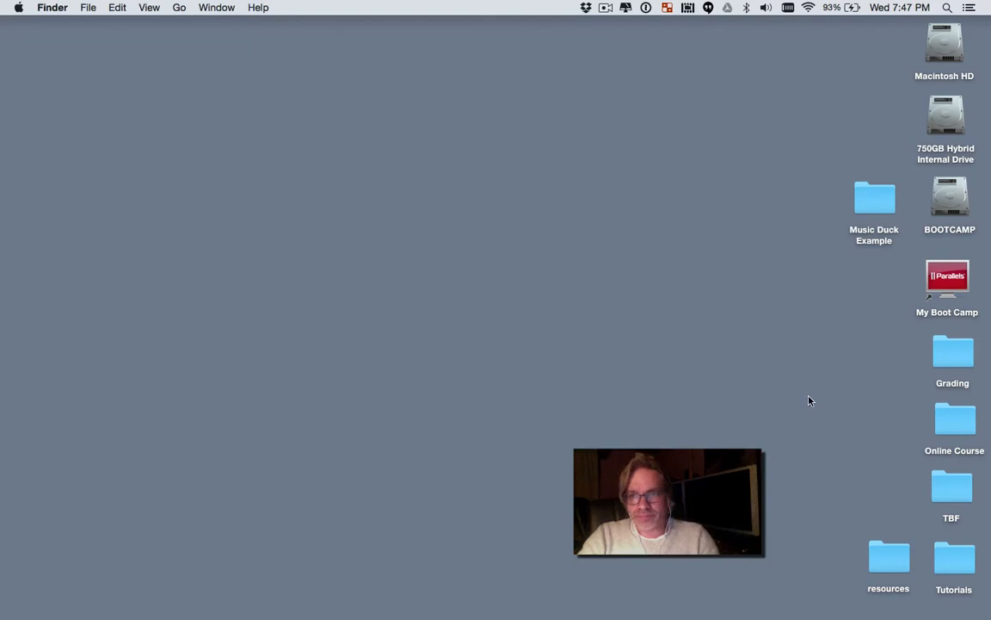
Step: In Finder, move music.wav and vo.wav from the resources folder into the Assets folder of Music Duck Example, then close the resources window
double_click(870, 197)
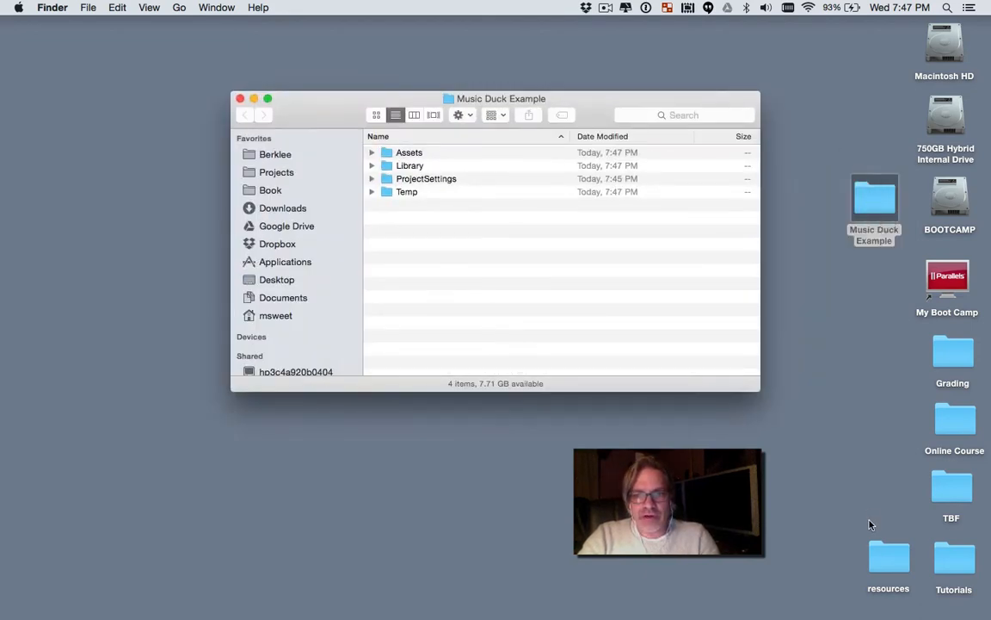
double_click(887, 558)
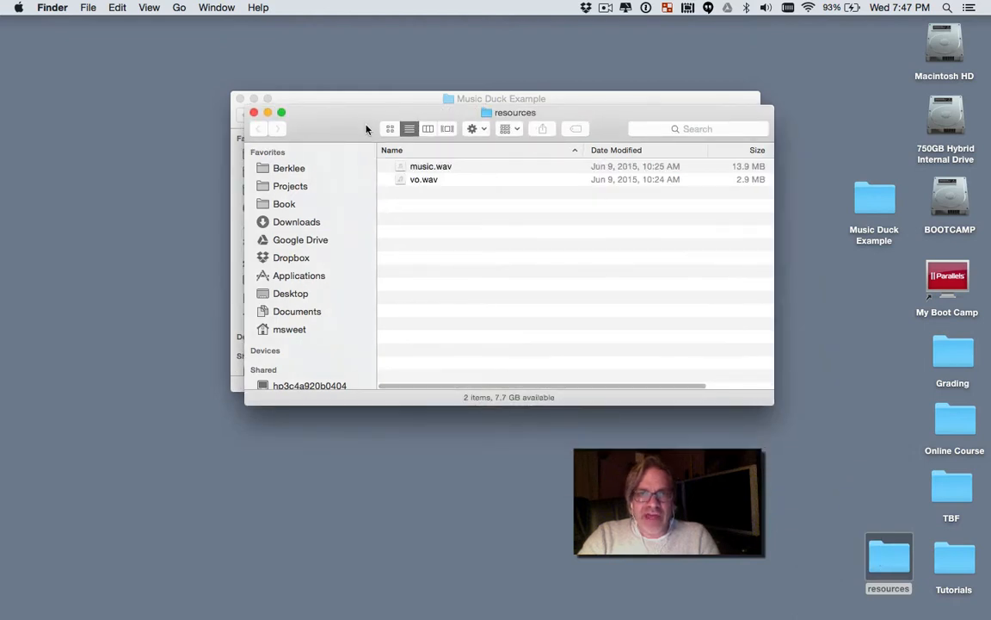
left_click_drag(366, 129, 462, 344)
left_click(527, 395)
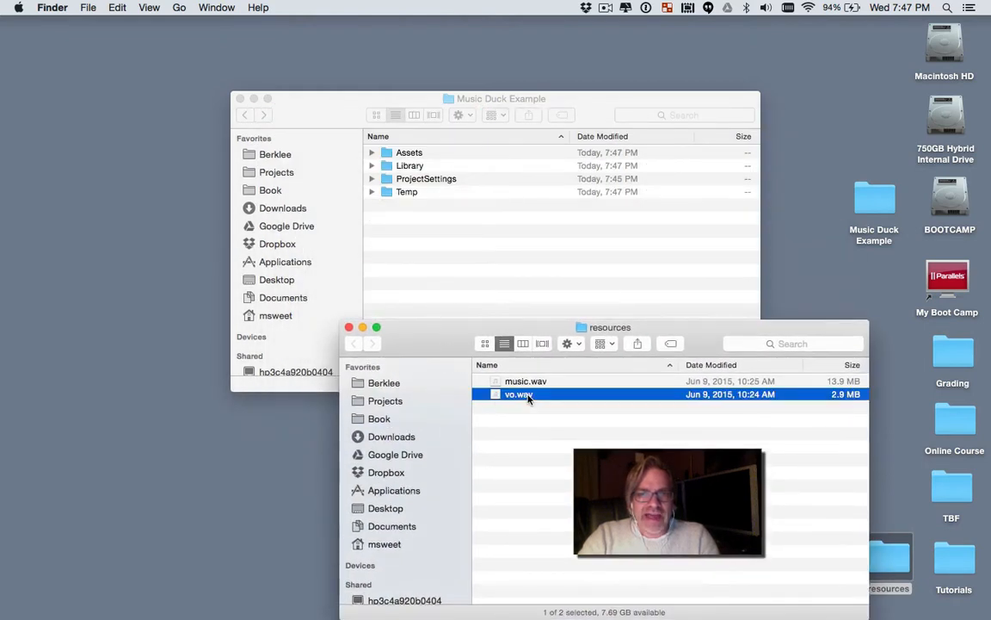
left_click(526, 384, "shift")
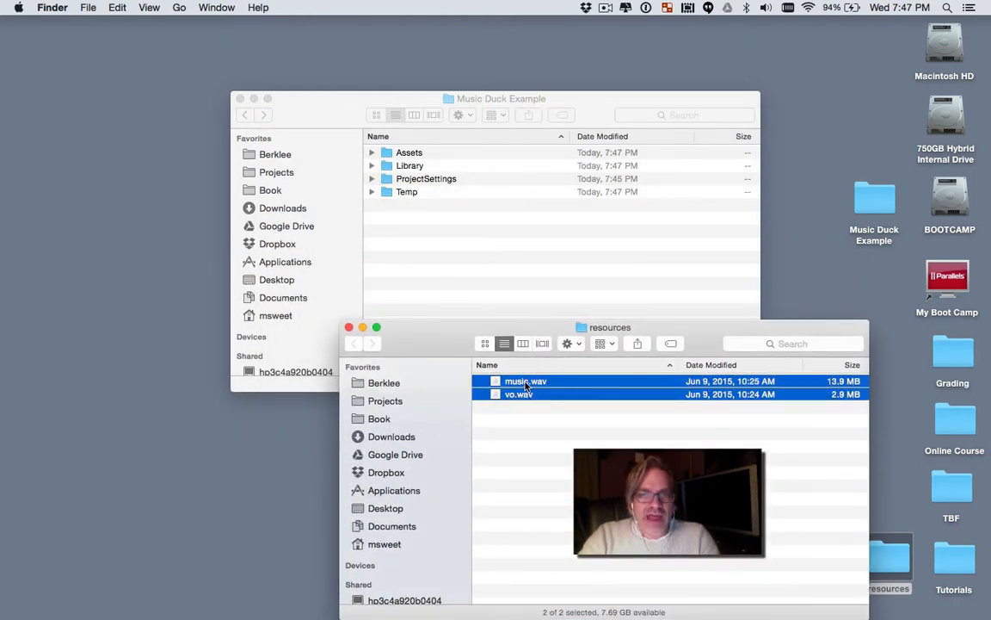
left_click_drag(526, 385, 404, 156)
double_click(405, 155)
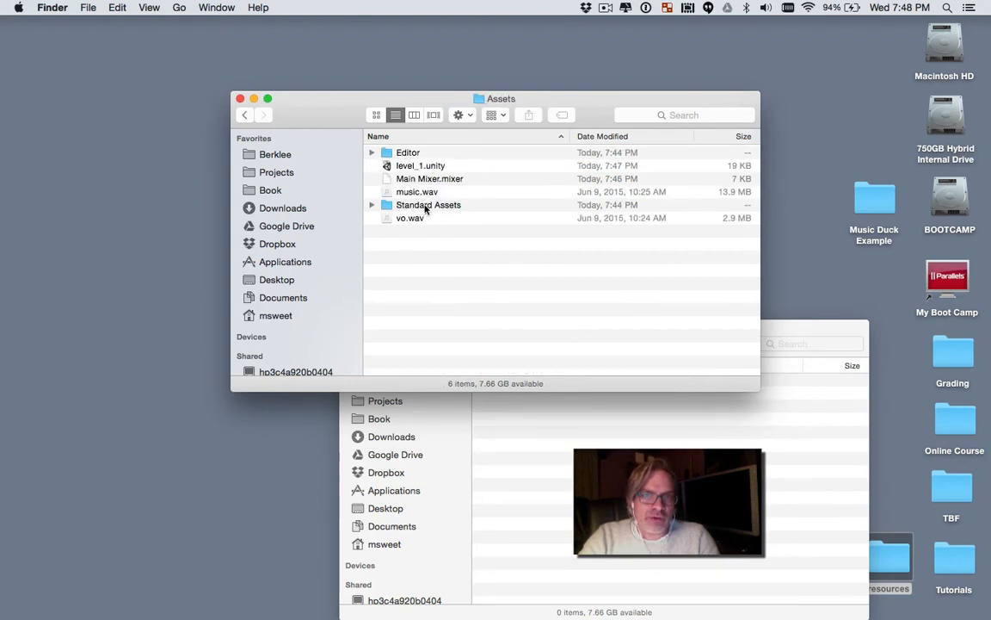
left_click(515, 442)
key("super+w")
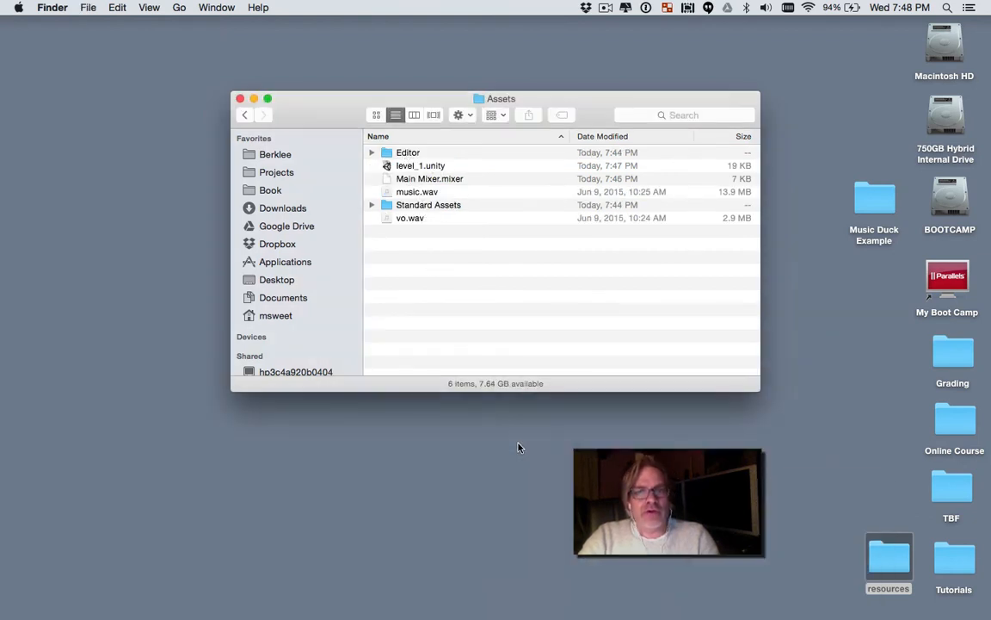
Step: Switch back to Unity and view the import settings of the music clip in the project's Assets folder
key("super+Tab")
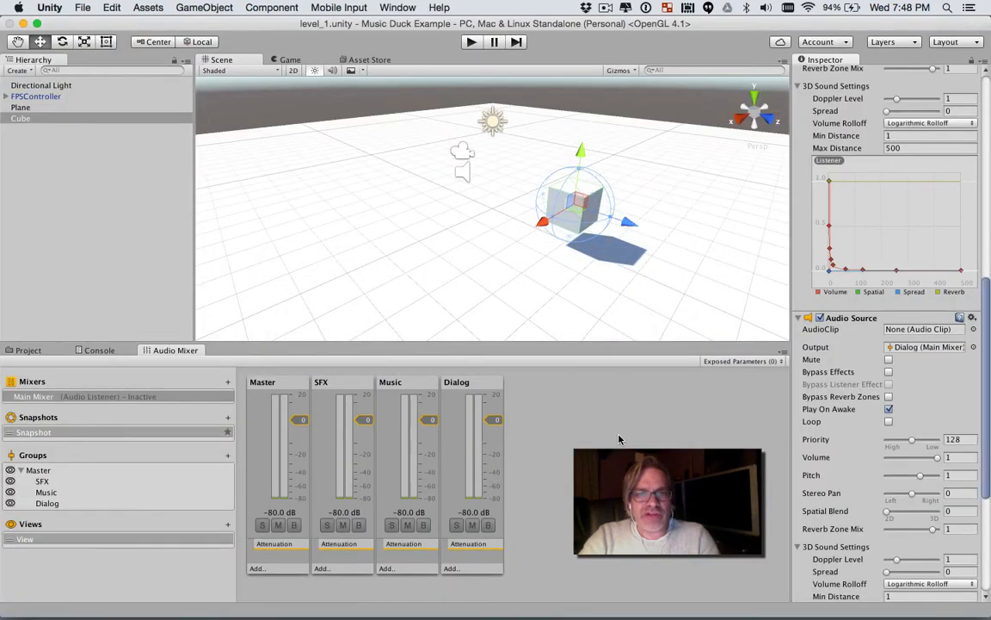
left_click(34, 351)
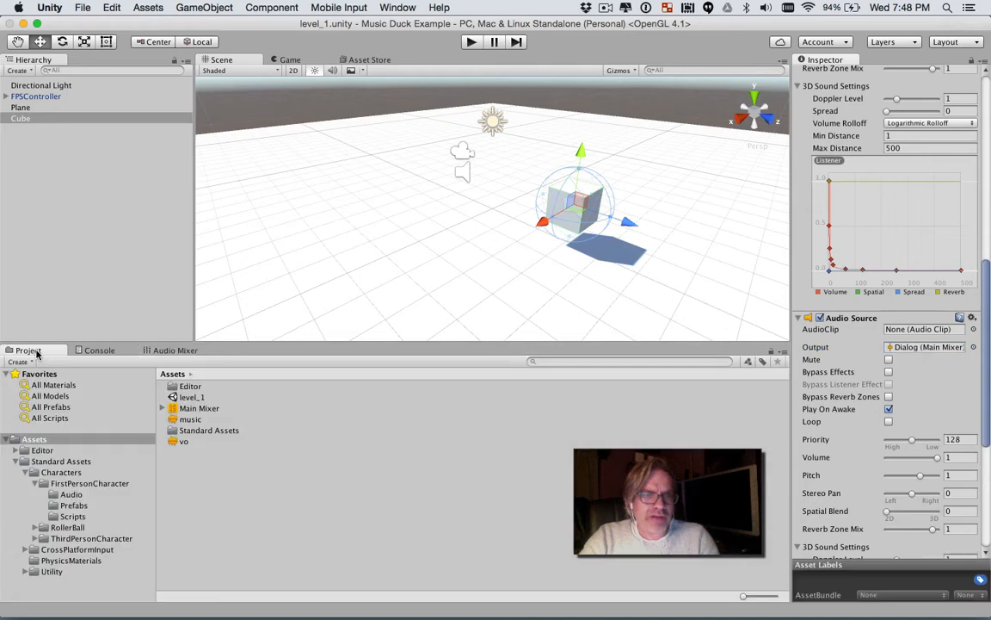
left_click(199, 422)
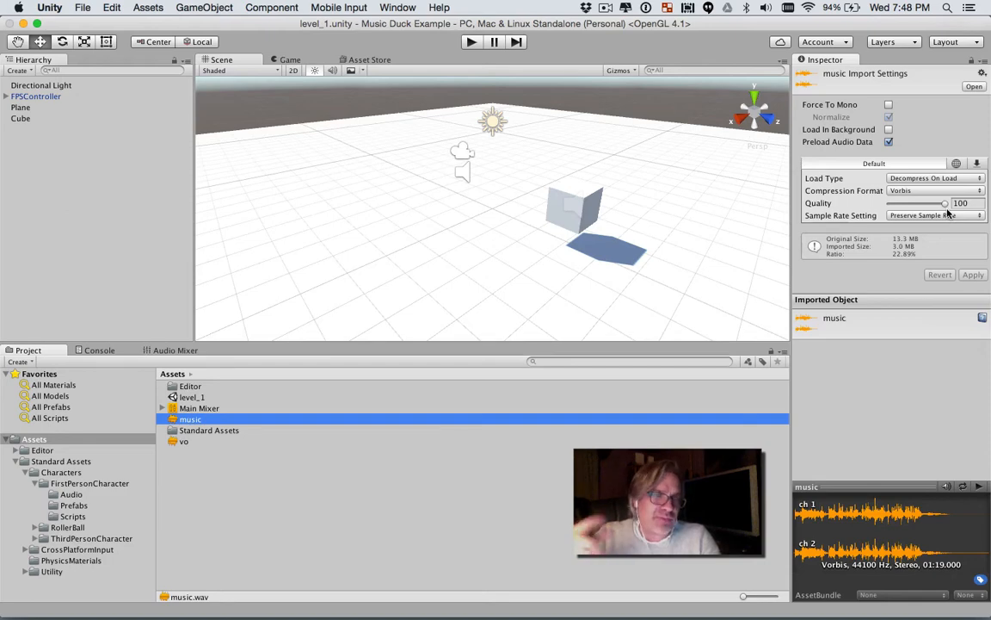
Step: Assign the music clip to the cube's audio source routed to Music and the vo clip to the one routed to Dialog
left_click(576, 198)
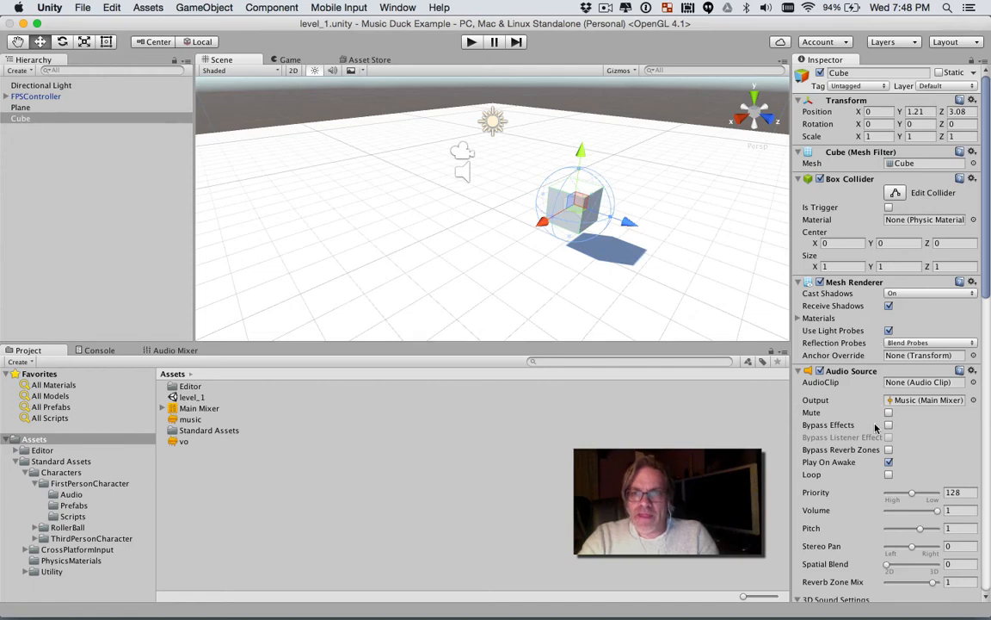
left_click(974, 382)
double_click(578, 331)
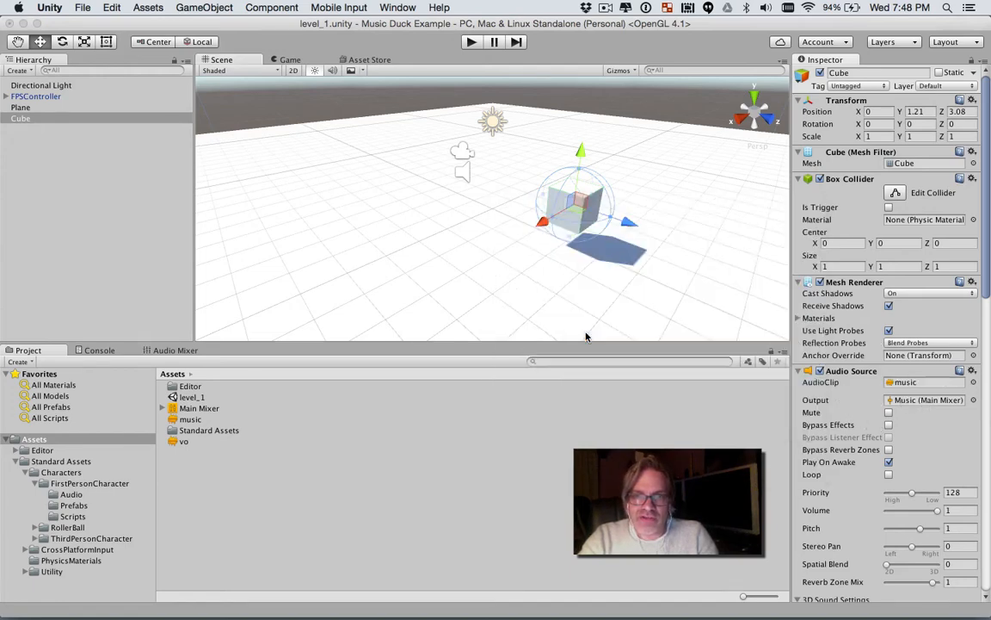
scroll(862, 404, "down", 10)
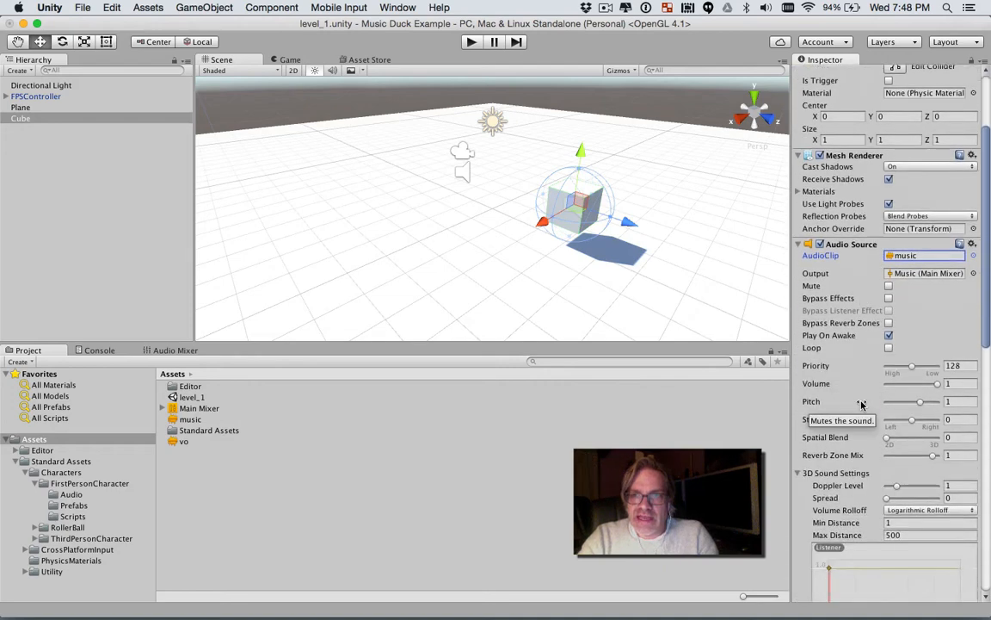
scroll(862, 405, "down", 8)
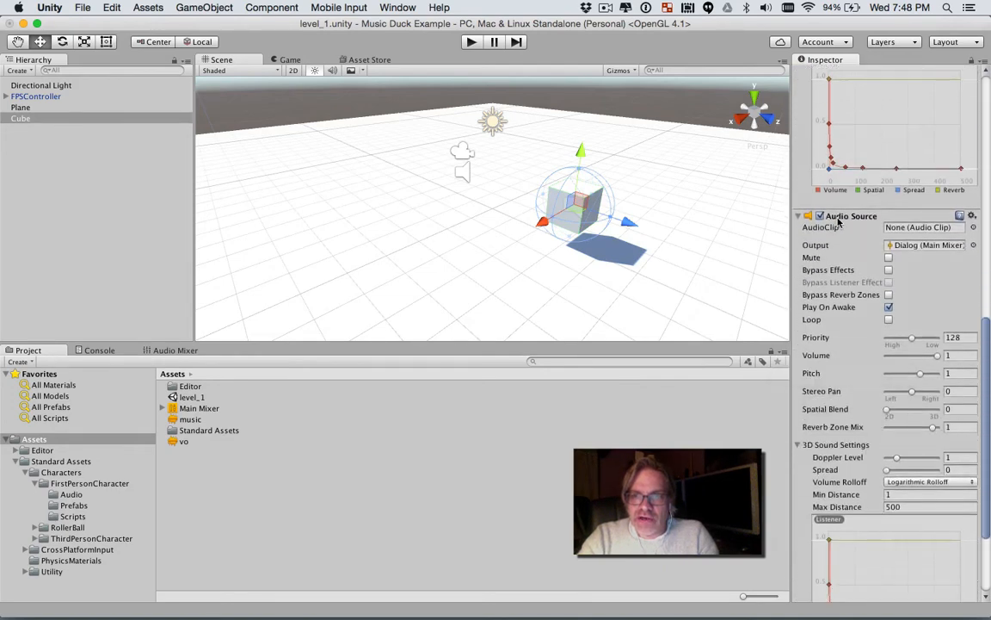
left_click(973, 228)
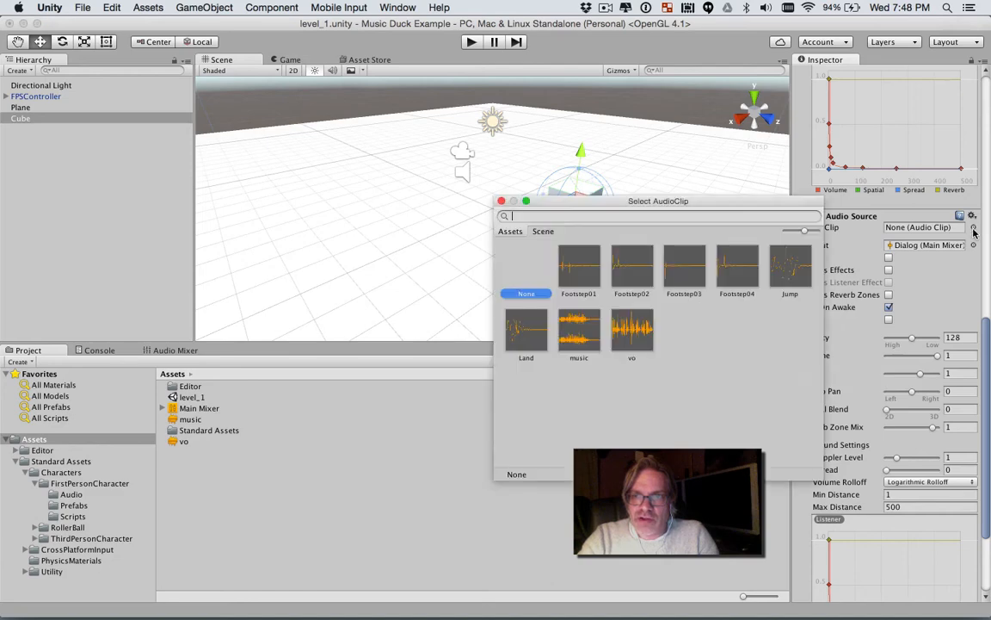
left_click(642, 333)
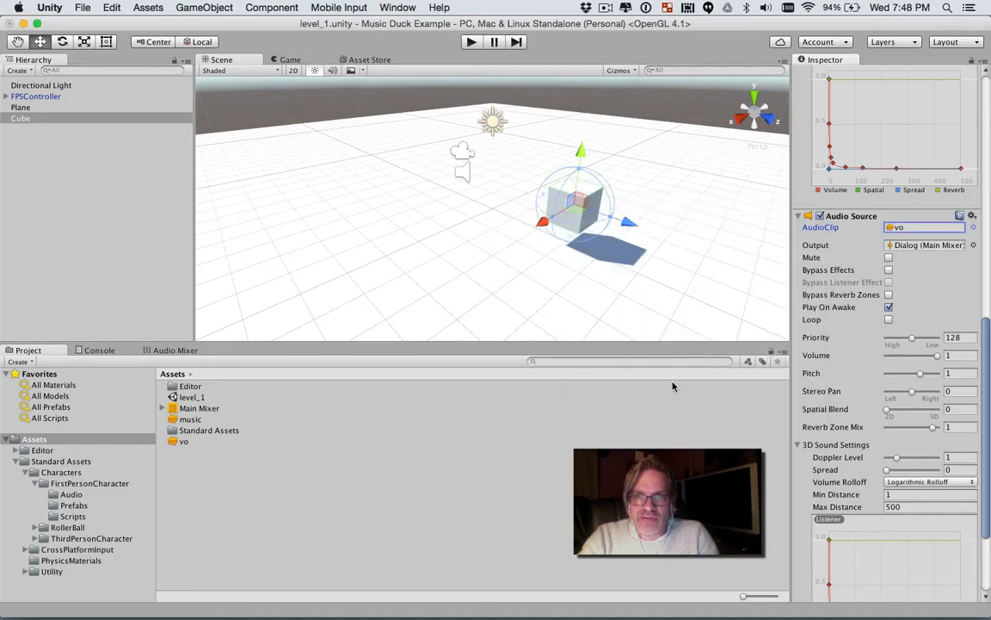
Step: Run the scene with the Audio Mixer shown, move around the cube while checking the Music and Dialog levels, and stop playback
left_click(178, 352)
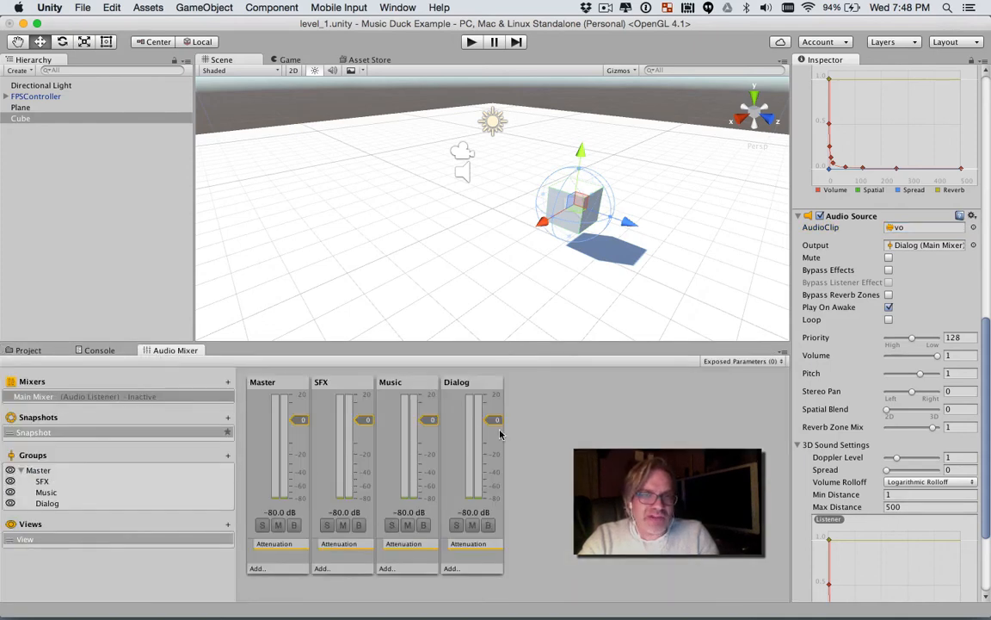
left_click(470, 43)
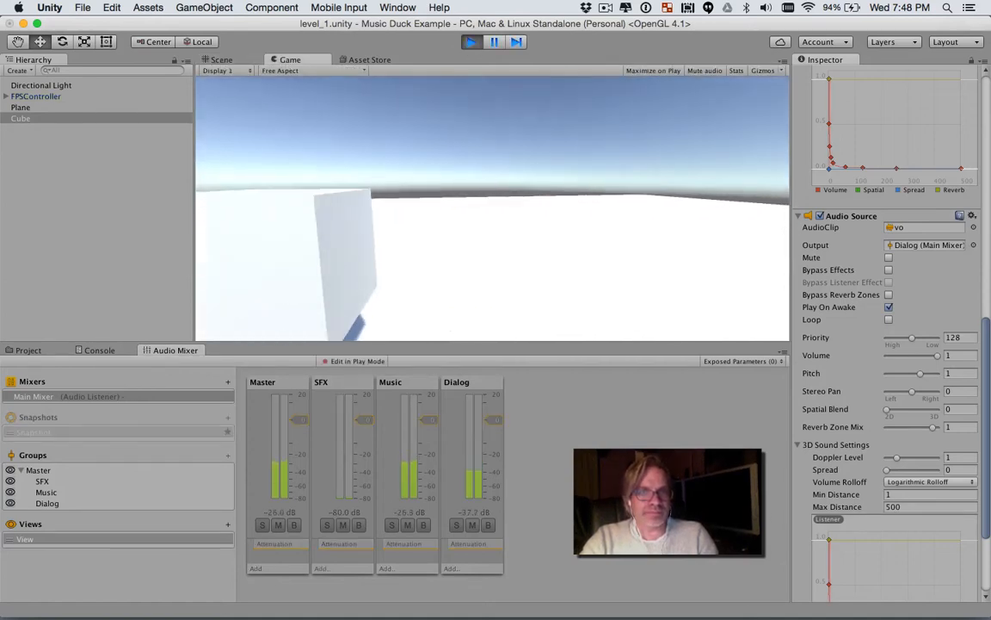
key("s")
key("d")
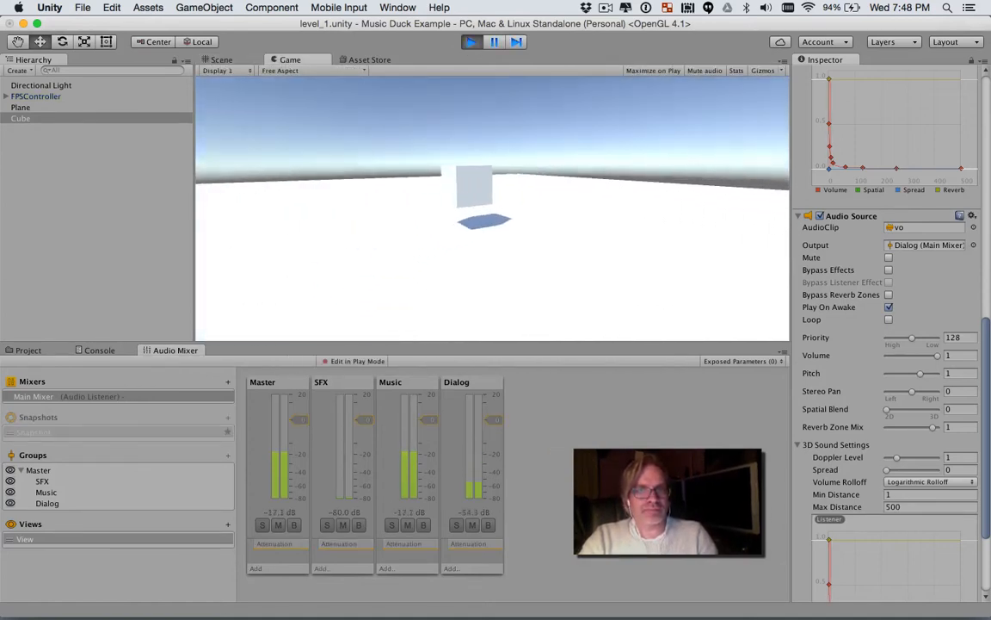
key("a")
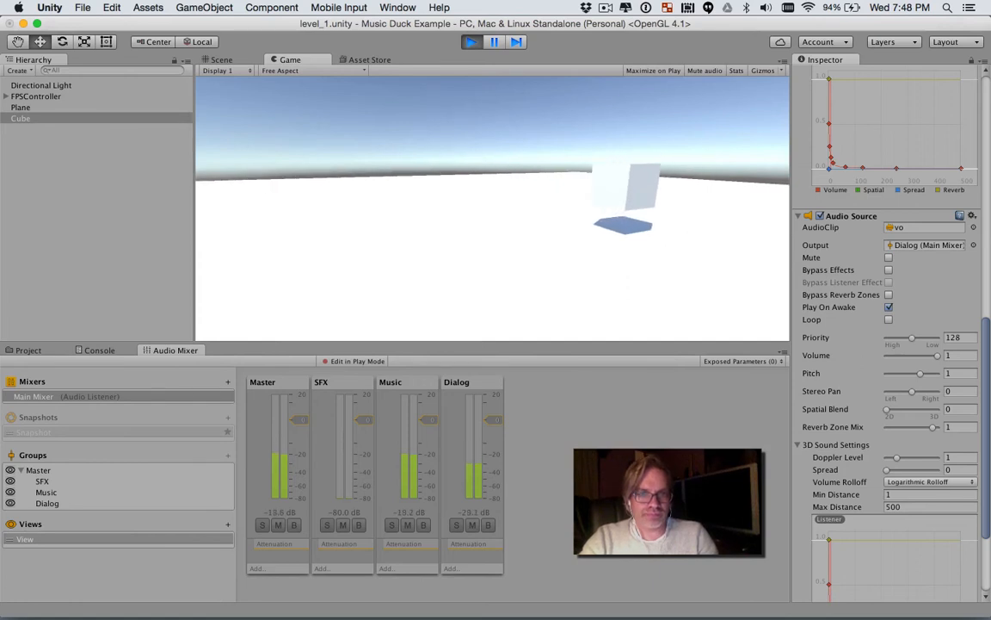
key("Escape")
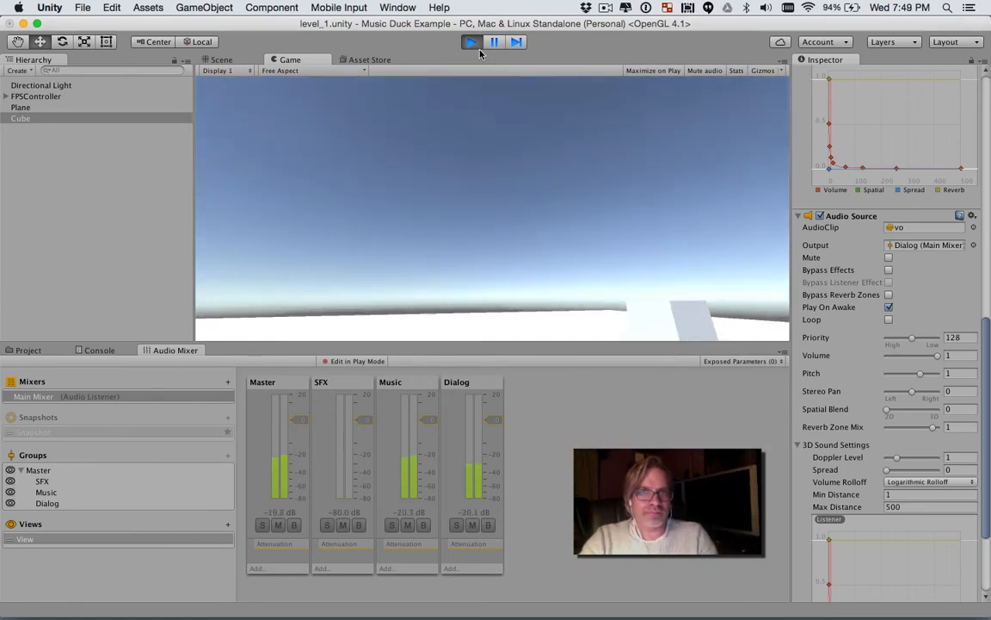
left_click(471, 42)
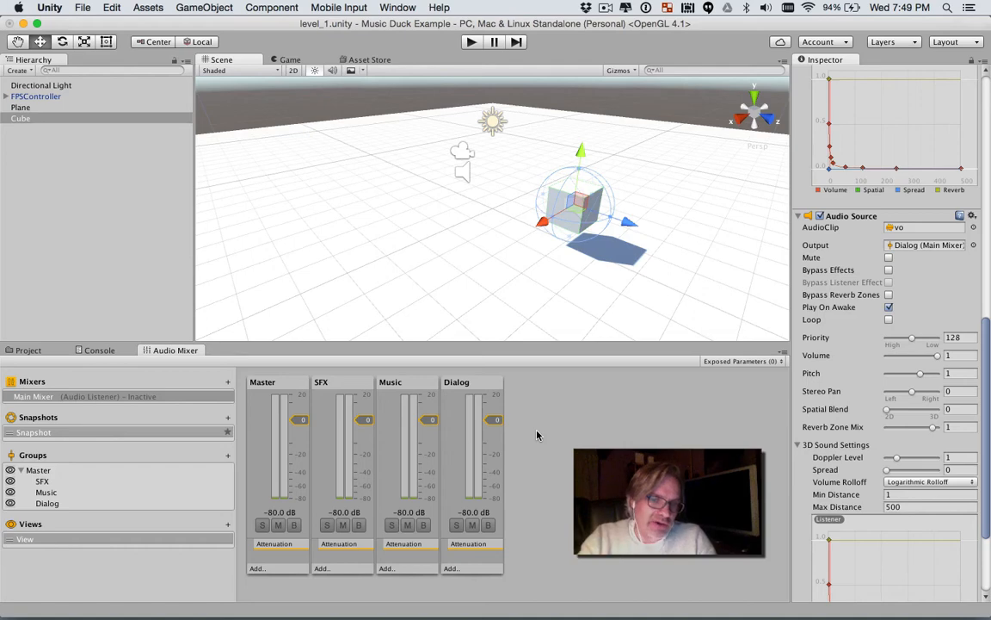
Step: Add a Duck Volume effect to the Music group and a Send effect to the Dialog group of Main Mixer
left_click(385, 568)
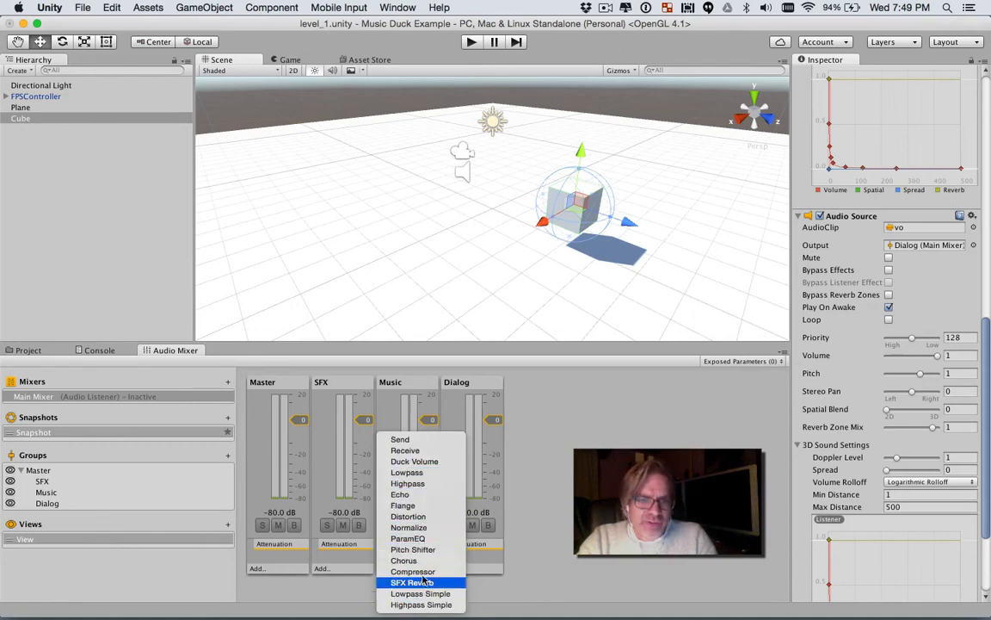
left_click(414, 462)
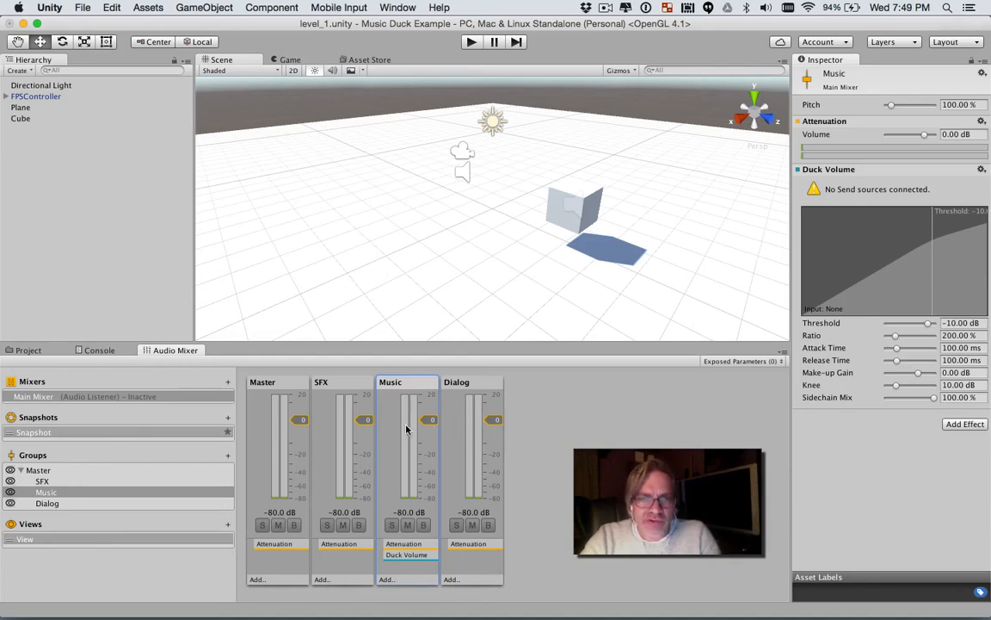
left_click(475, 389)
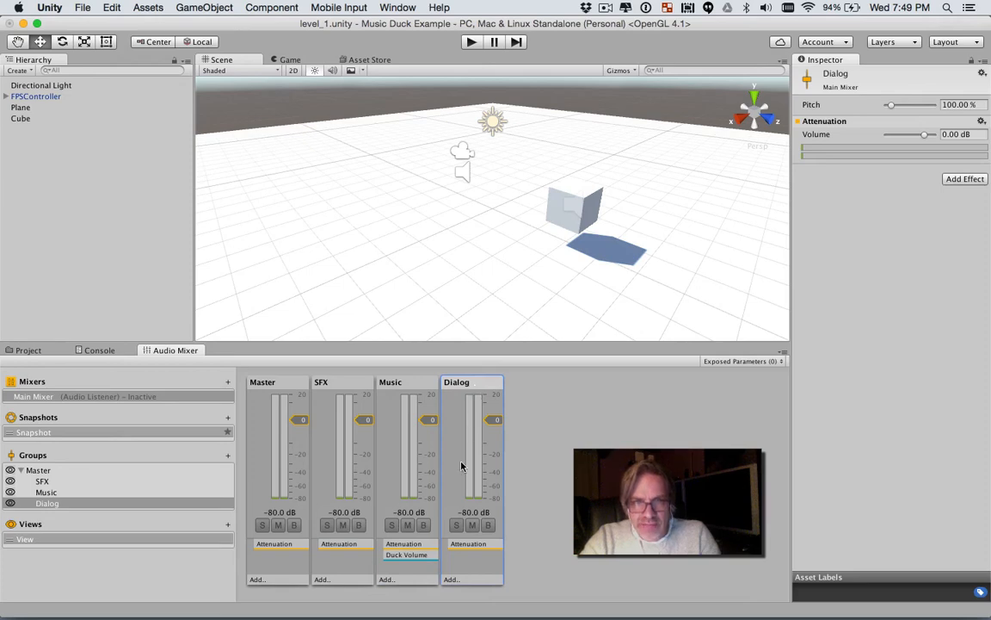
left_click(456, 579)
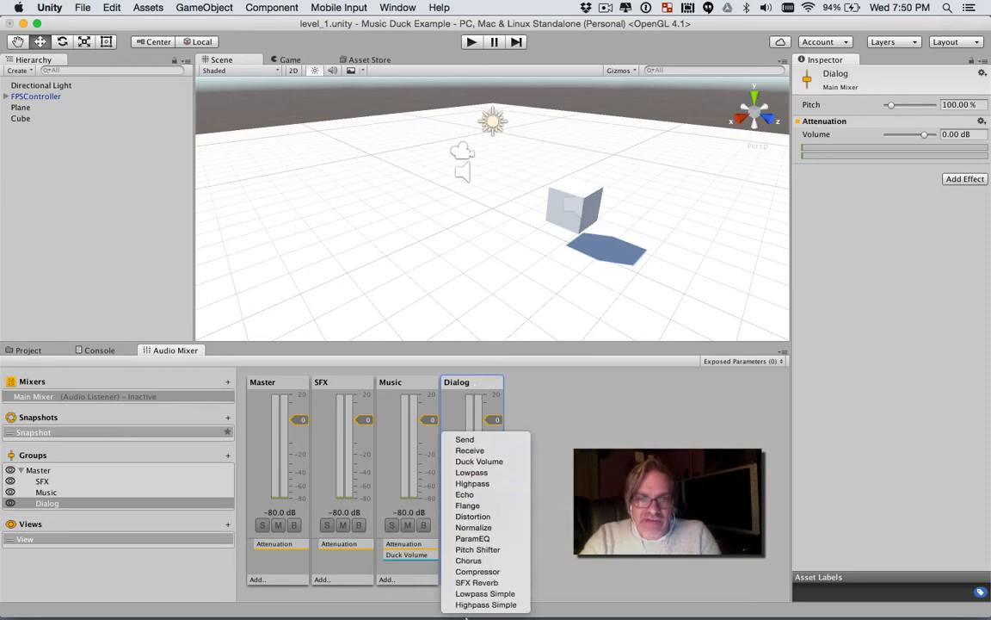
left_click(483, 440)
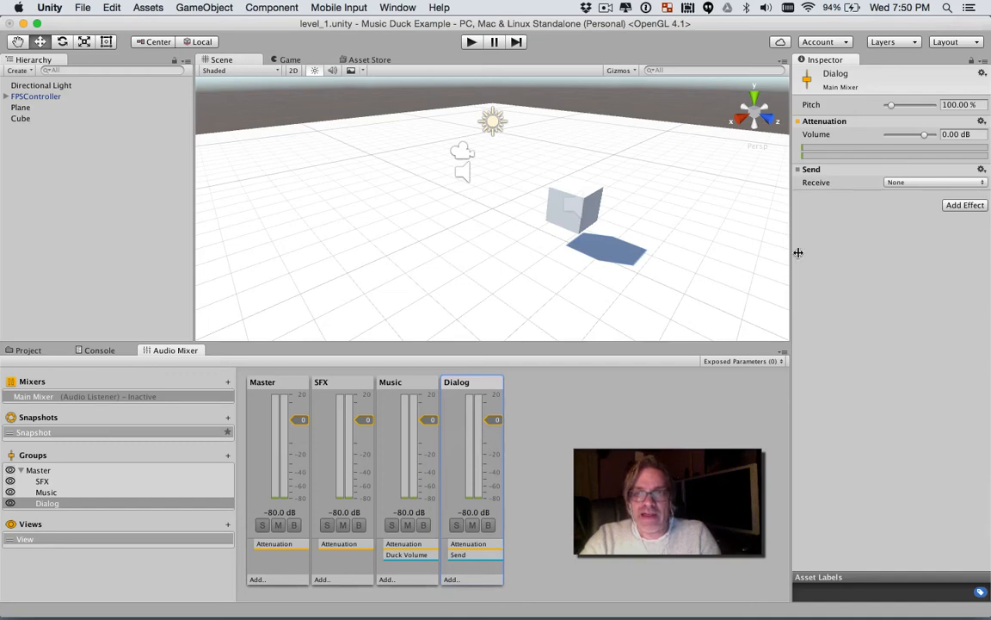
Step: Route the Dialog group's Send to Music\Duck Volume and set its send level to 0 dB
left_click(917, 183)
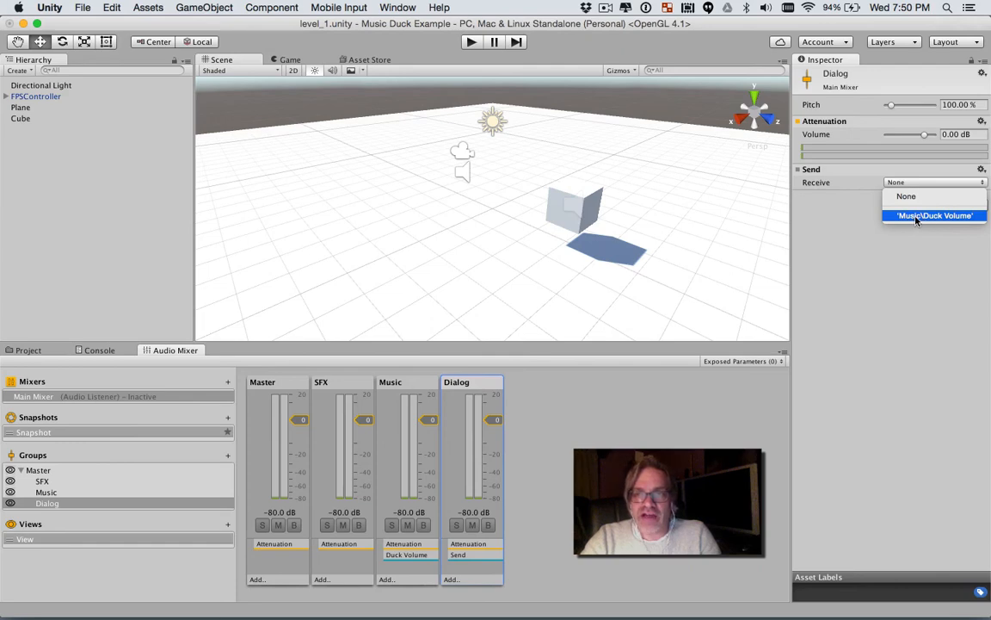
left_click(937, 216)
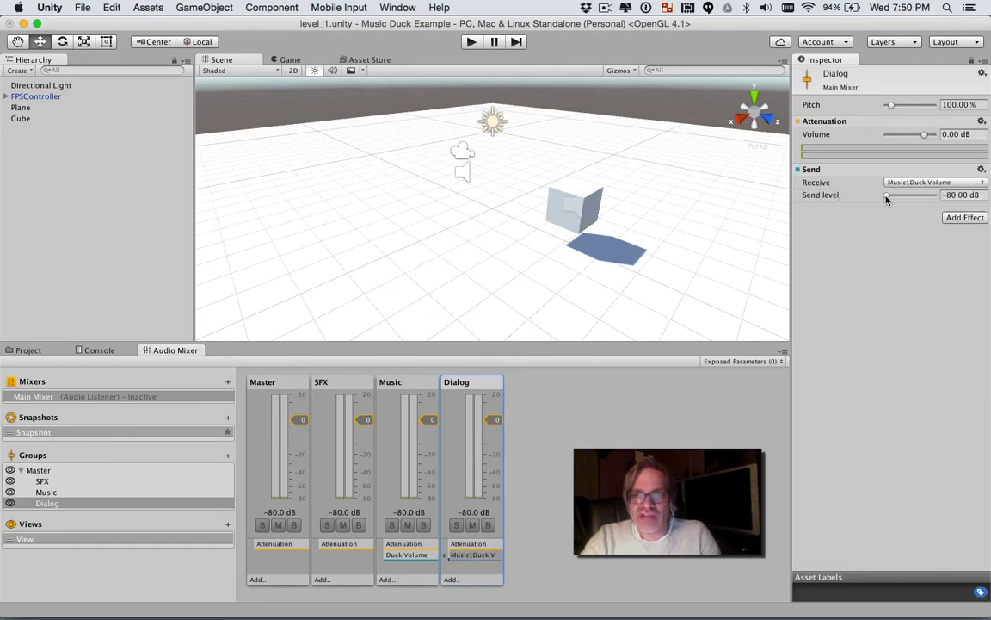
left_click_drag(887, 196, 936, 197)
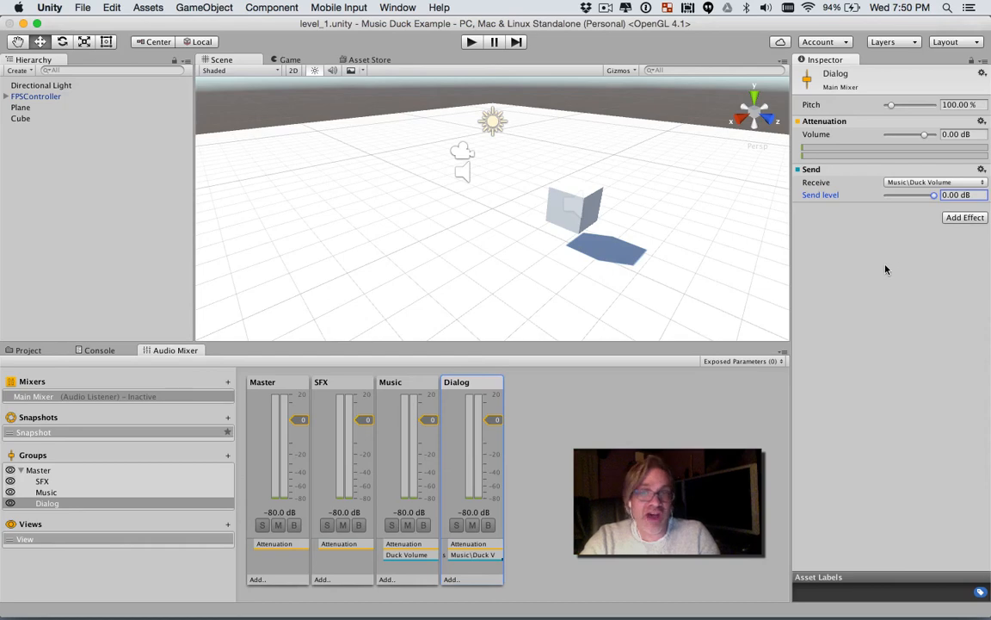
Step: Run the scene with the Music group's Duck Volume settings shown to check the ducking, and stop playback
left_click(399, 390)
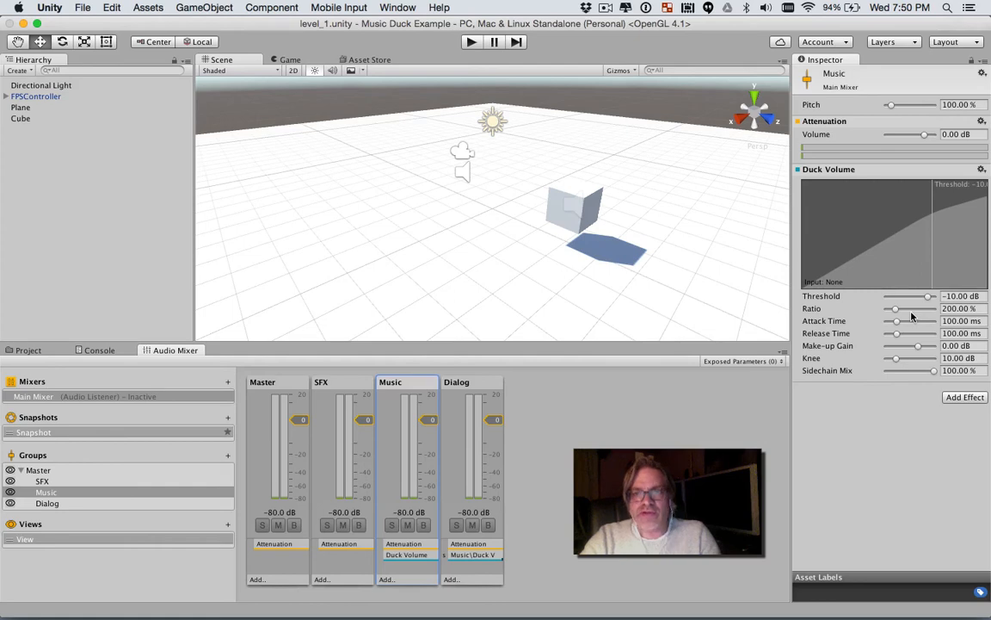
left_click(471, 42)
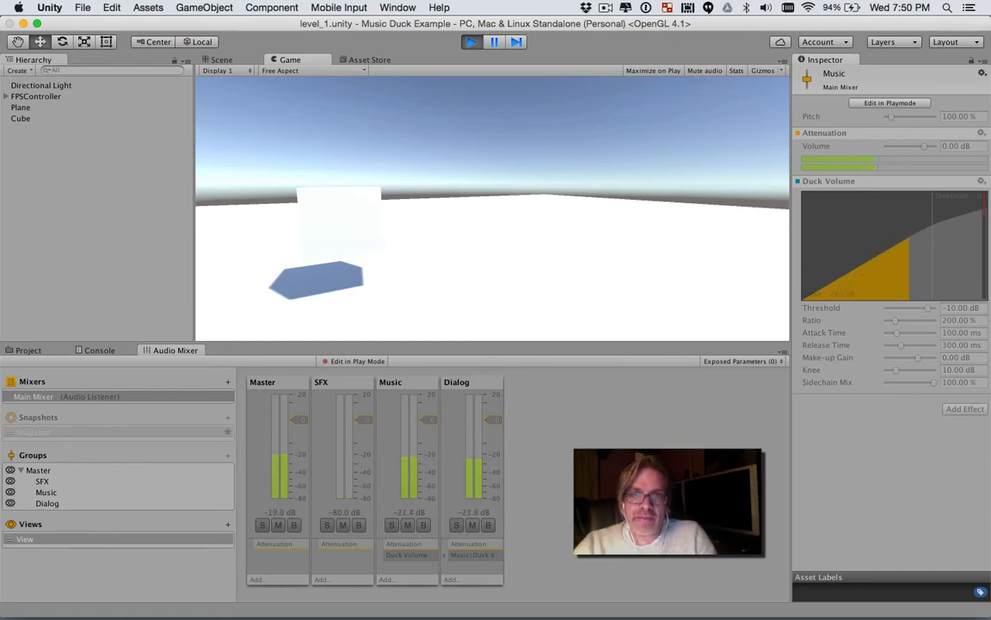
key("Escape")
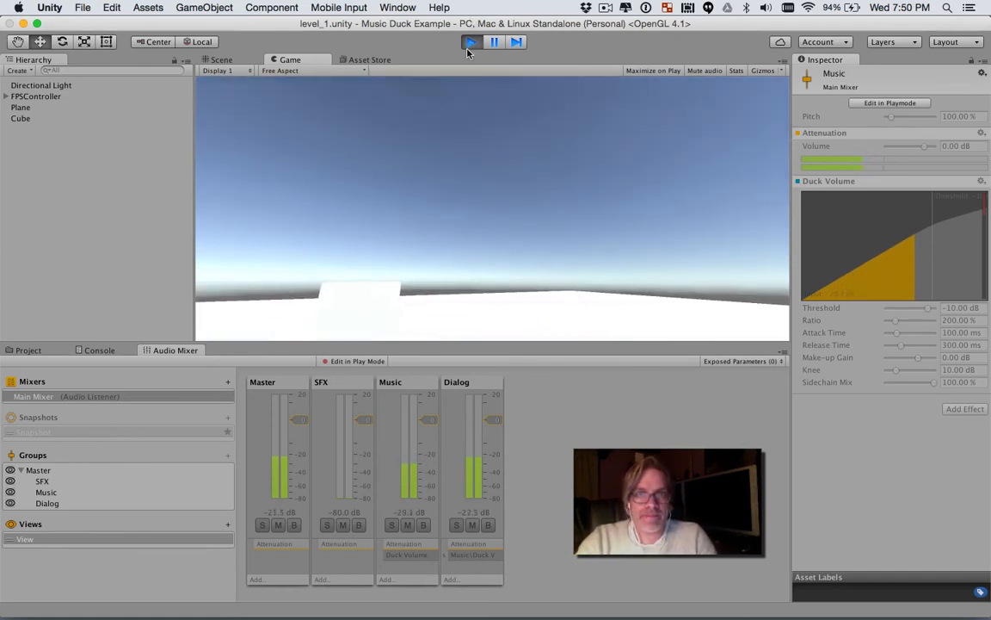
left_click(471, 41)
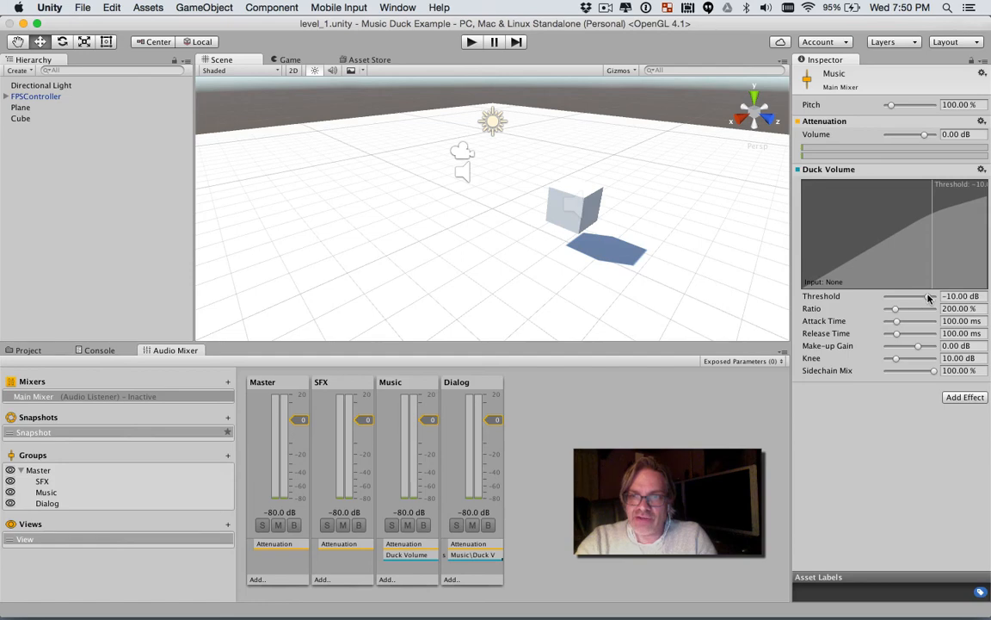
Step: Set the Music group's Duck Volume threshold to -46 dB and ratio to 385 %, and test the ducking in play mode
left_click_drag(928, 296, 908, 299)
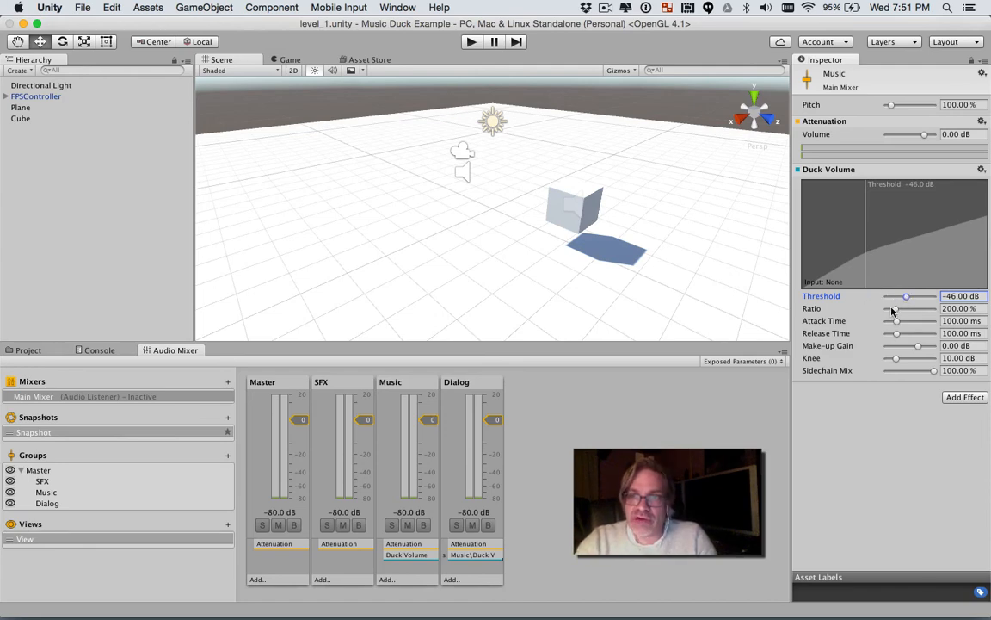
left_click_drag(895, 309, 902, 310)
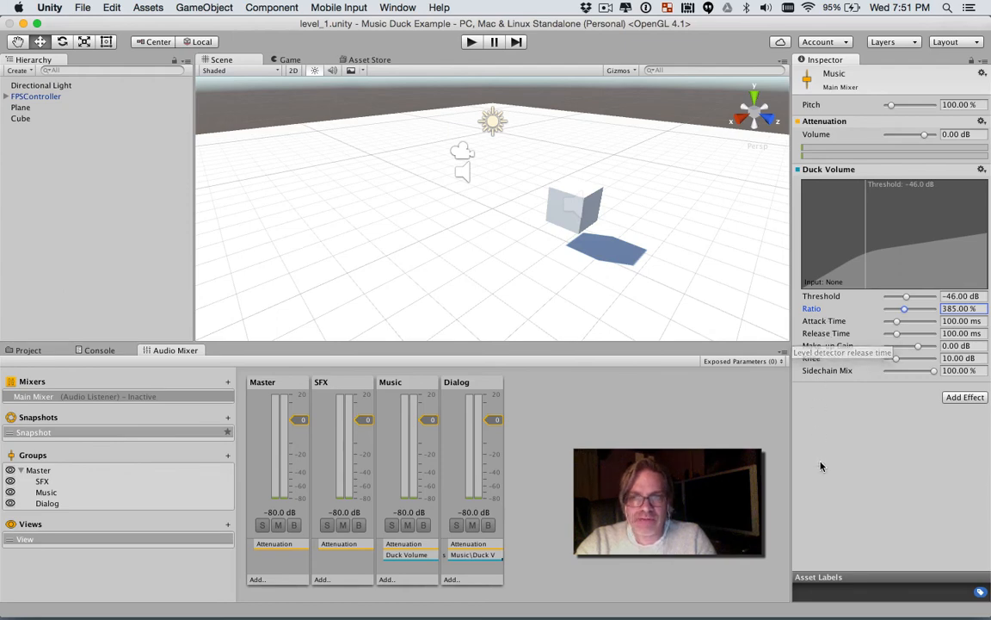
left_click(471, 43)
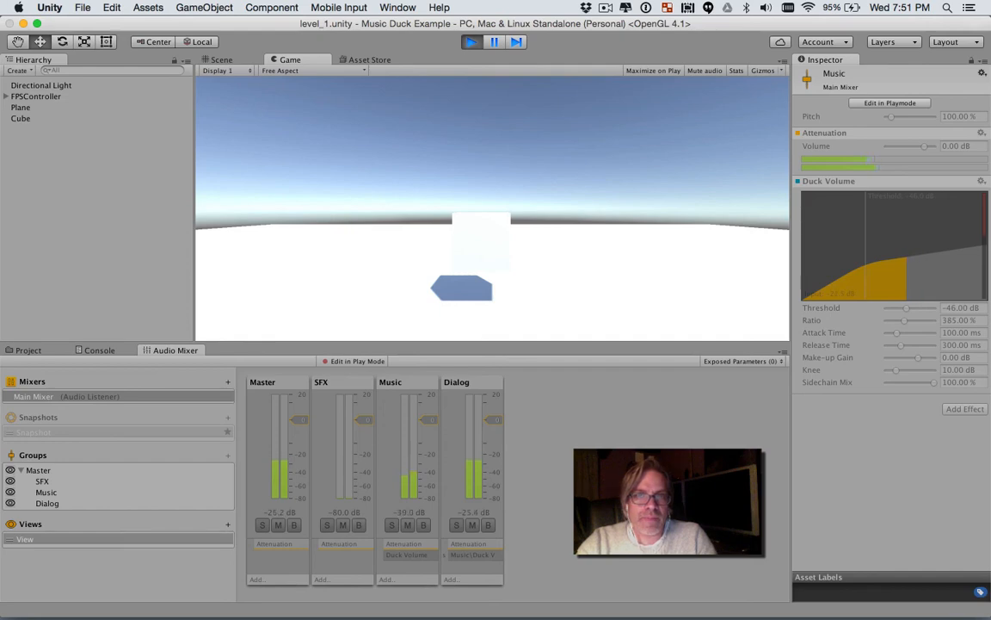
key("Escape")
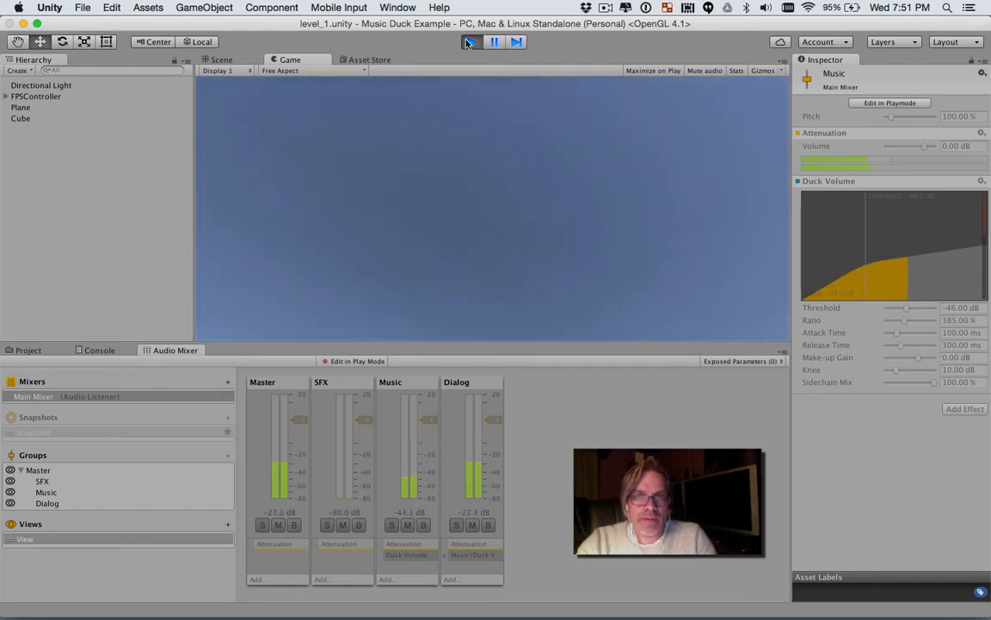
left_click(472, 41)
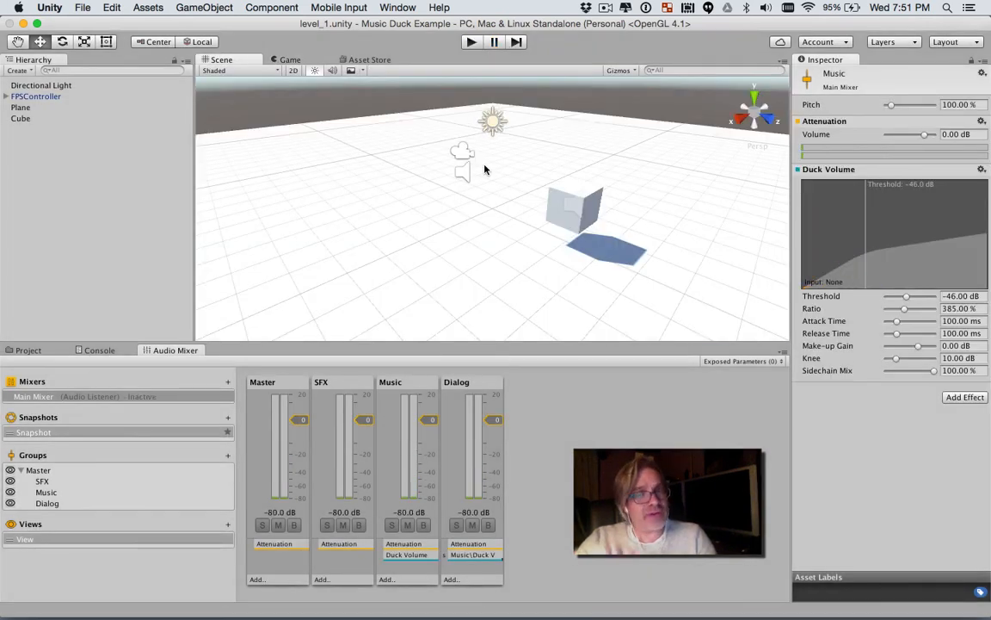